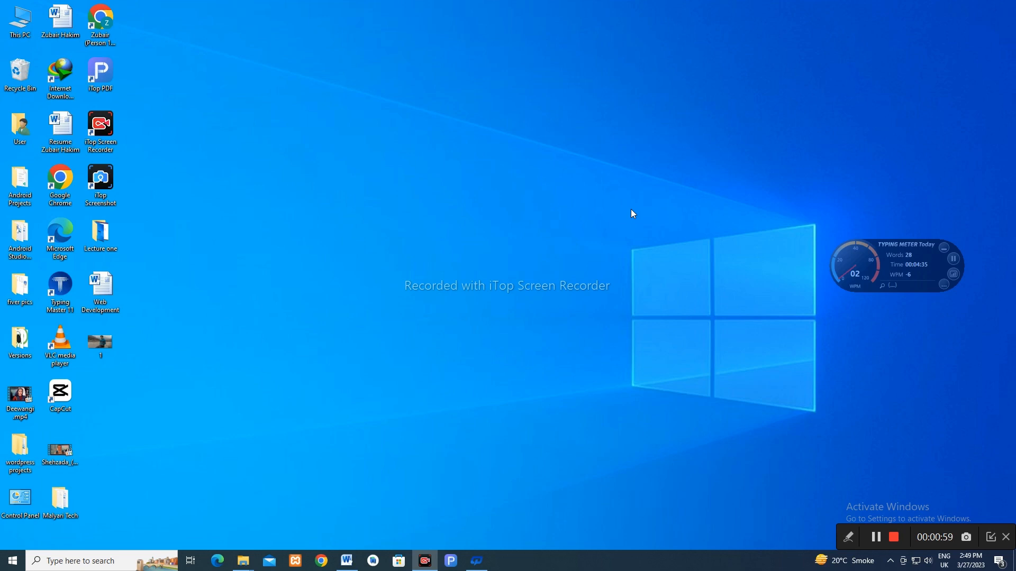
# In Chrome, search for "visual studio code" and download the stable Windows build from code.visualstudio.com.
pyautogui.click(321, 561)
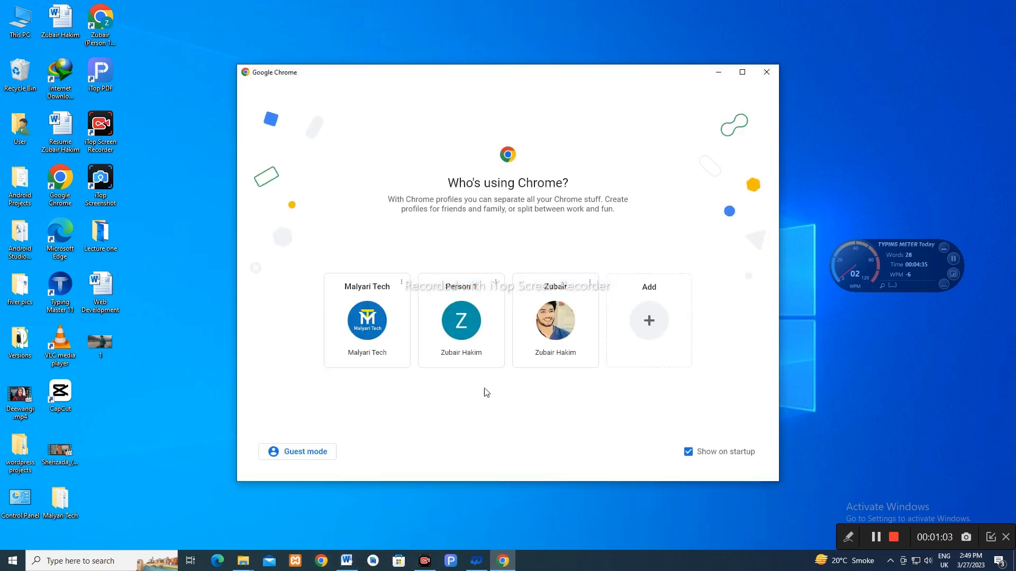
pyautogui.click(535, 352)
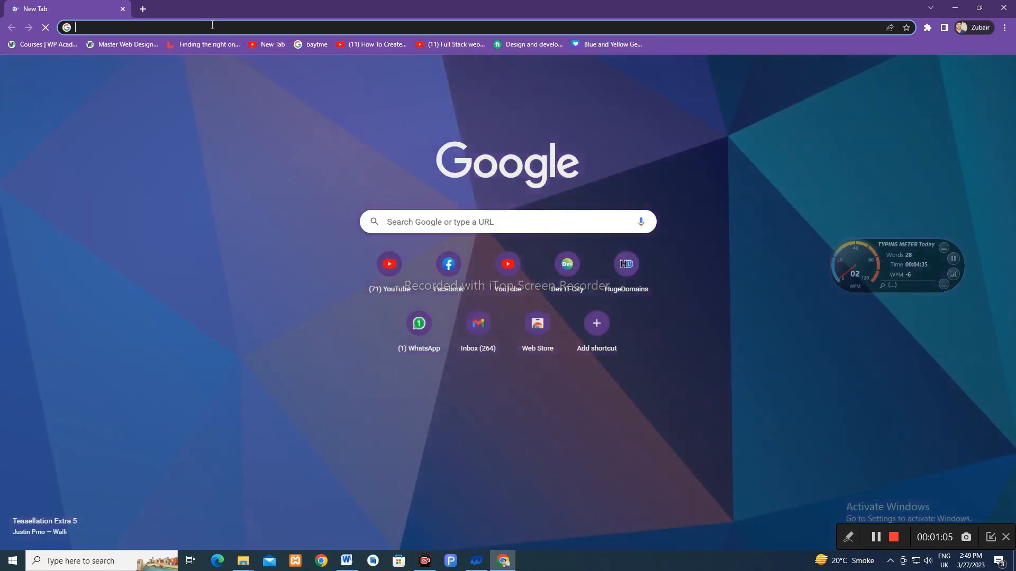
pyautogui.click(221, 39)
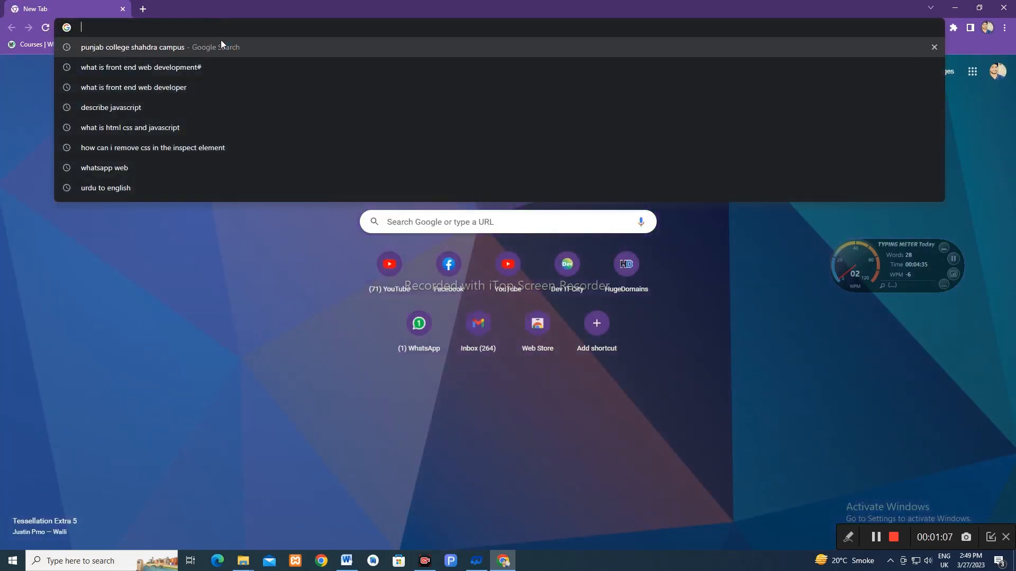
pyautogui.write('visual s')
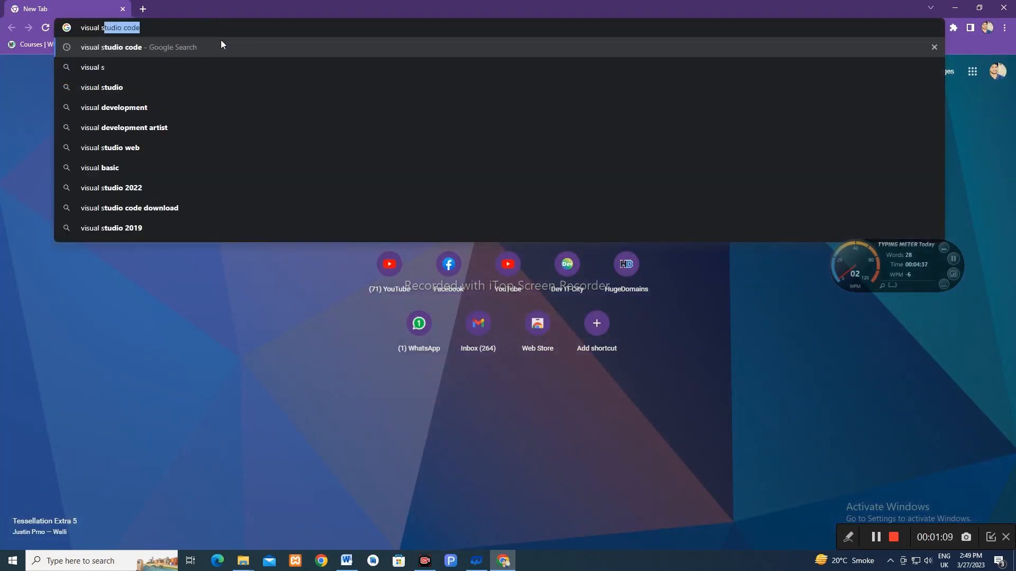
pyautogui.write('tudio code')
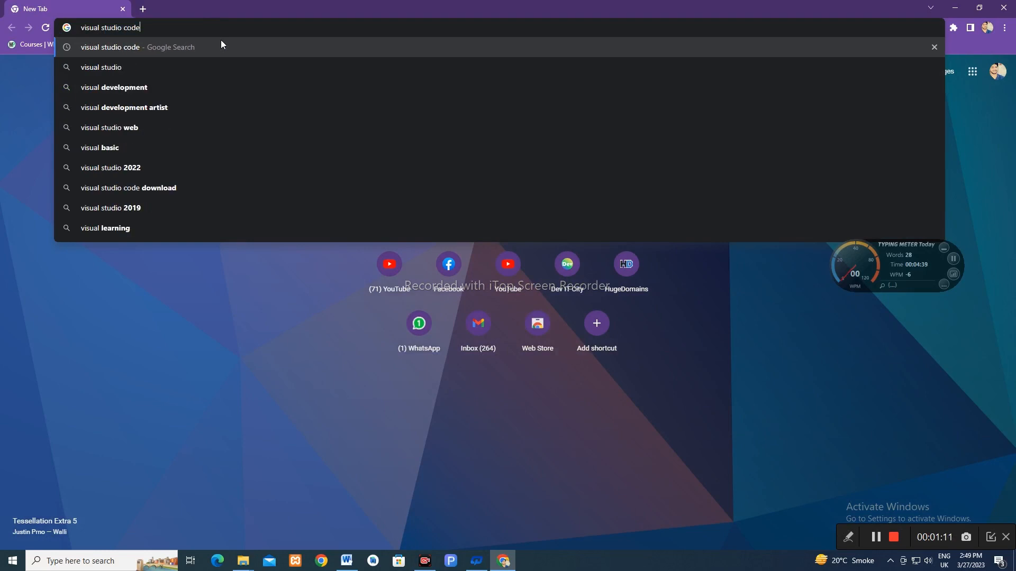
pyautogui.press('Return')
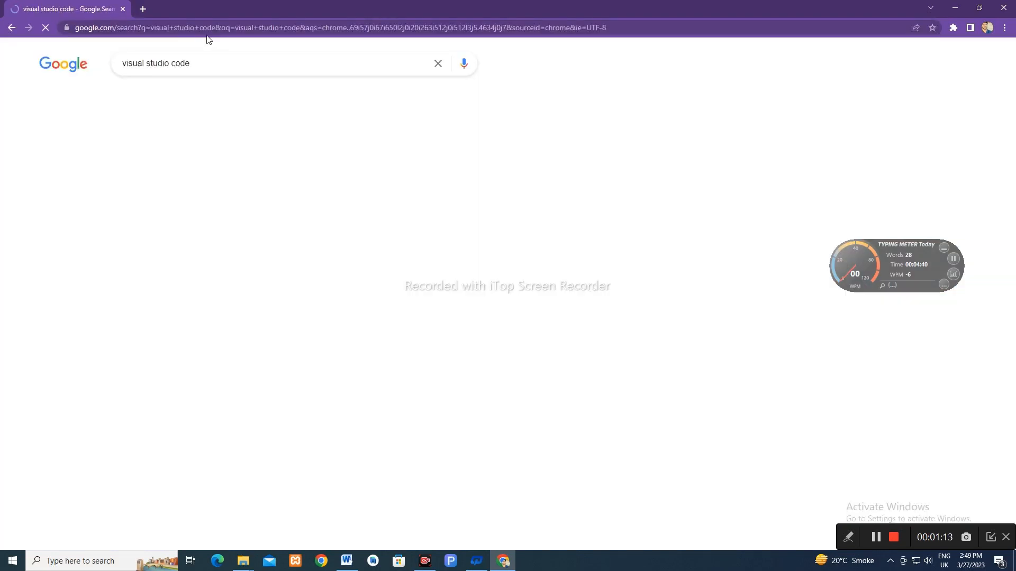
pyautogui.click(200, 207)
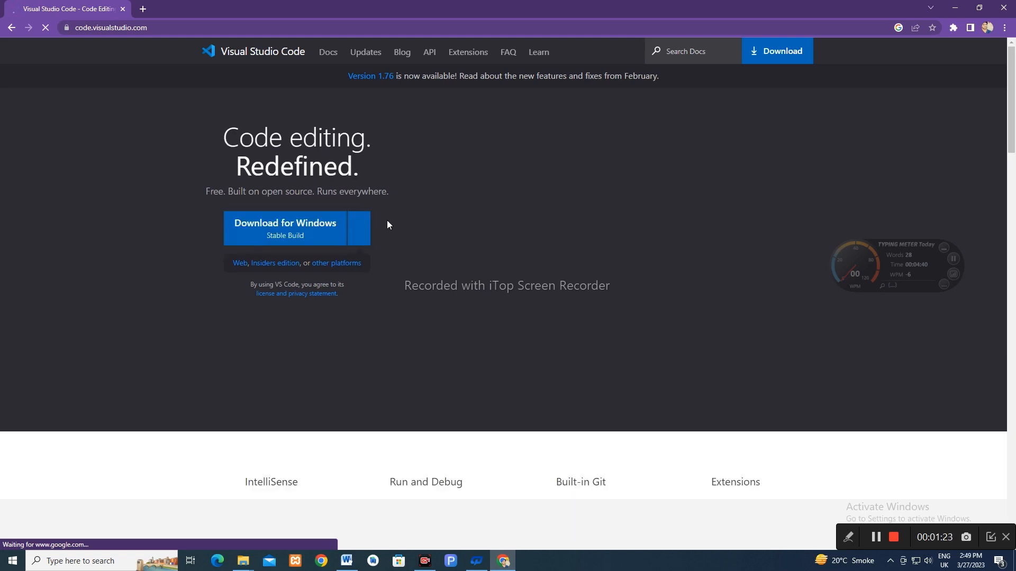
pyautogui.click(325, 231)
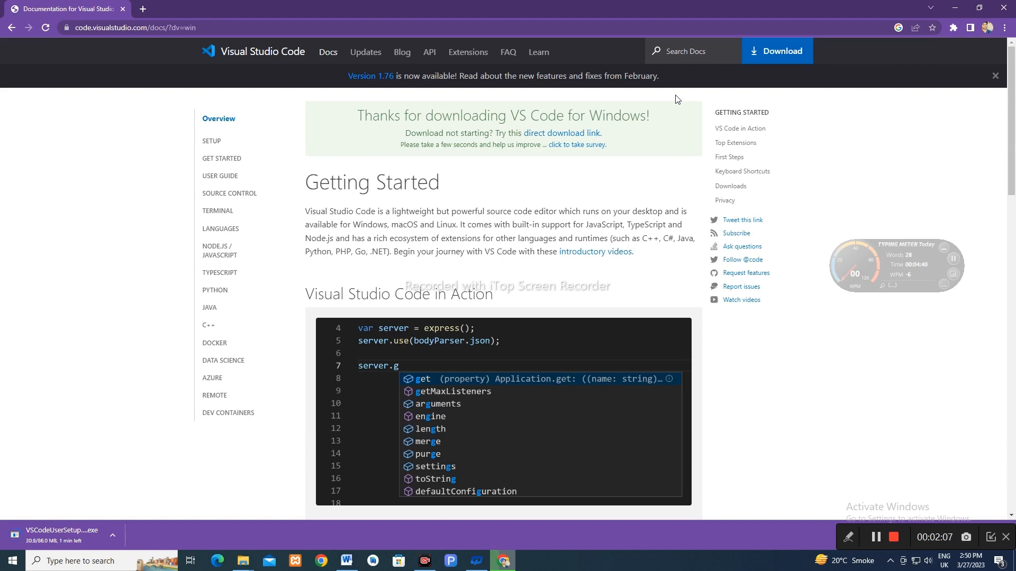
# In a new browser tab, search for "punjab college shahdra campus" and open the Punjab Colleges Shahdara campus page.
pyautogui.click(142, 9)
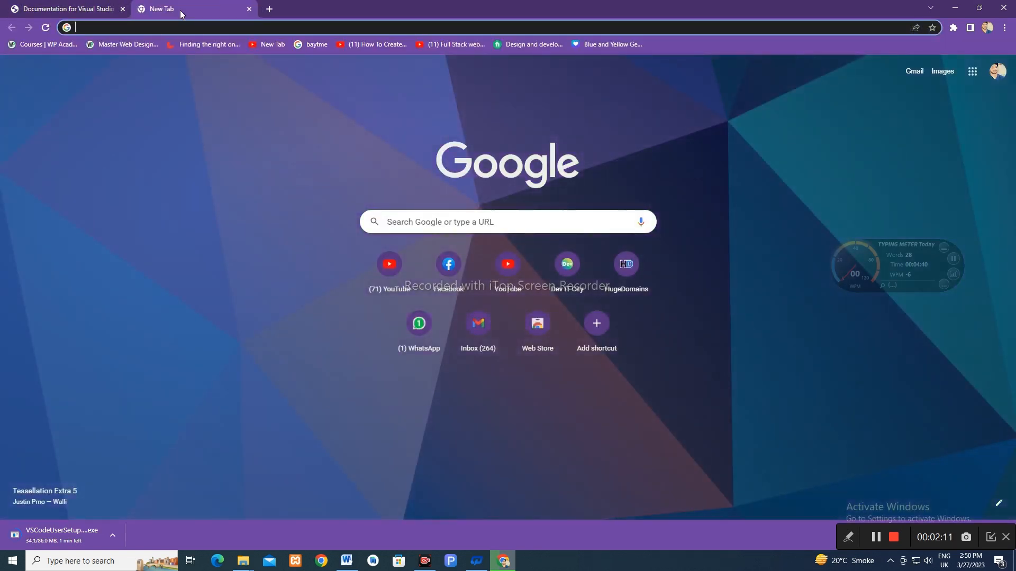
pyautogui.write('punja')
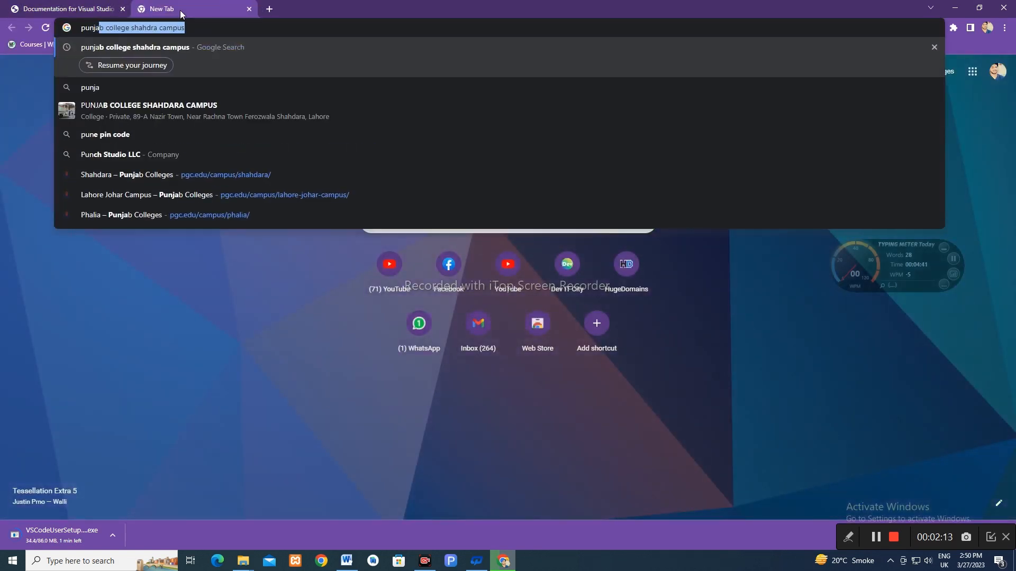
pyautogui.write('b co')
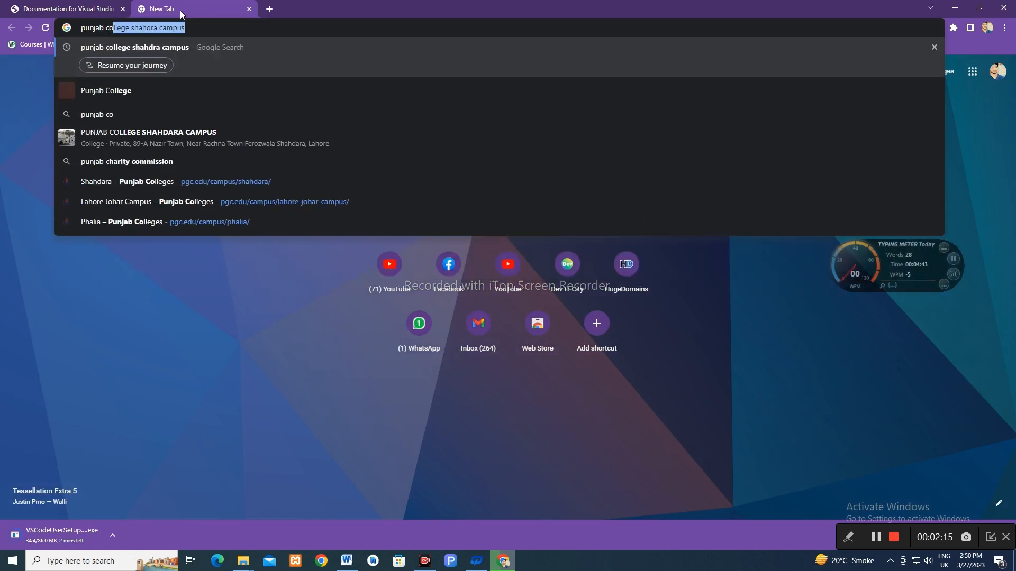
pyautogui.write('llege shahdra')
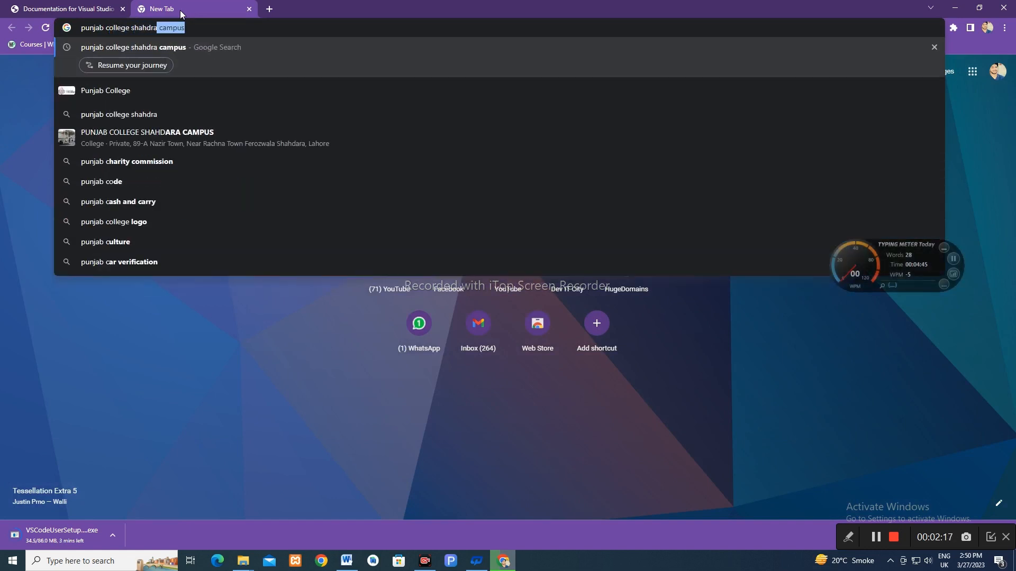
pyautogui.write(' campu')
pyautogui.press('Return')
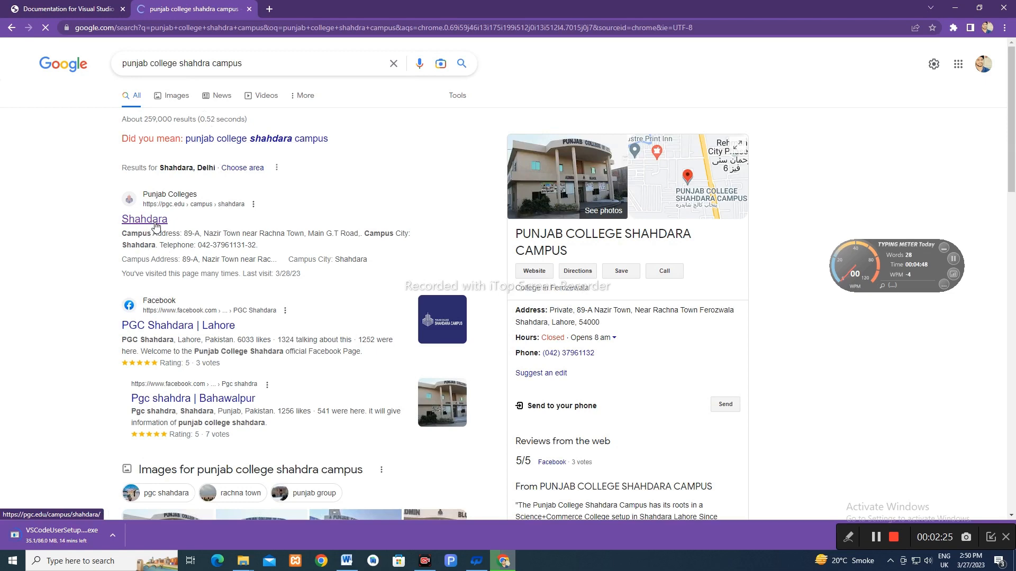
pyautogui.click(155, 224)
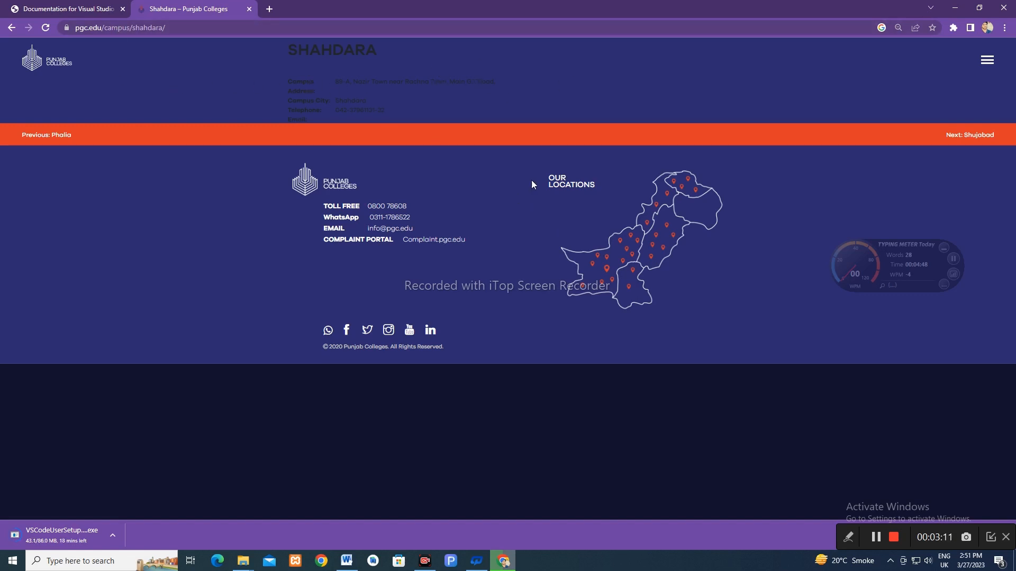
# Inspect the Shahdara campus page and delete the head element from its HTML.
pyautogui.rightClick(656, 65)
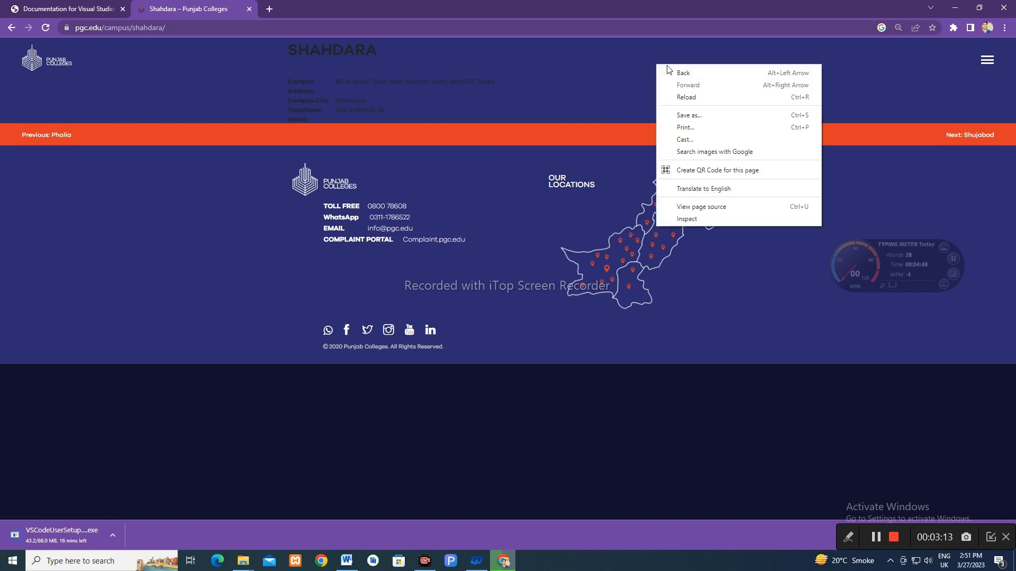
pyautogui.click(751, 220)
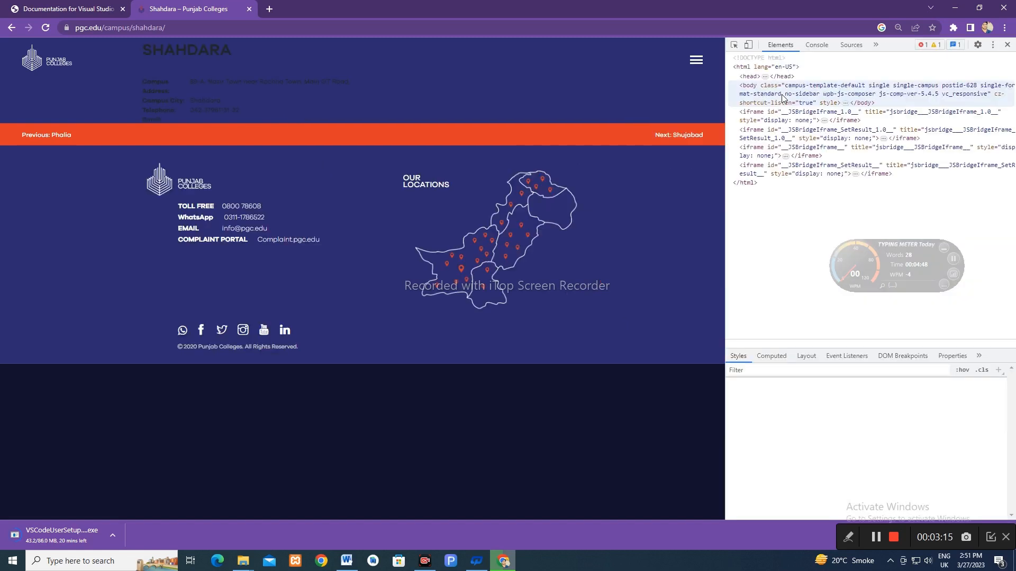
pyautogui.click(750, 76)
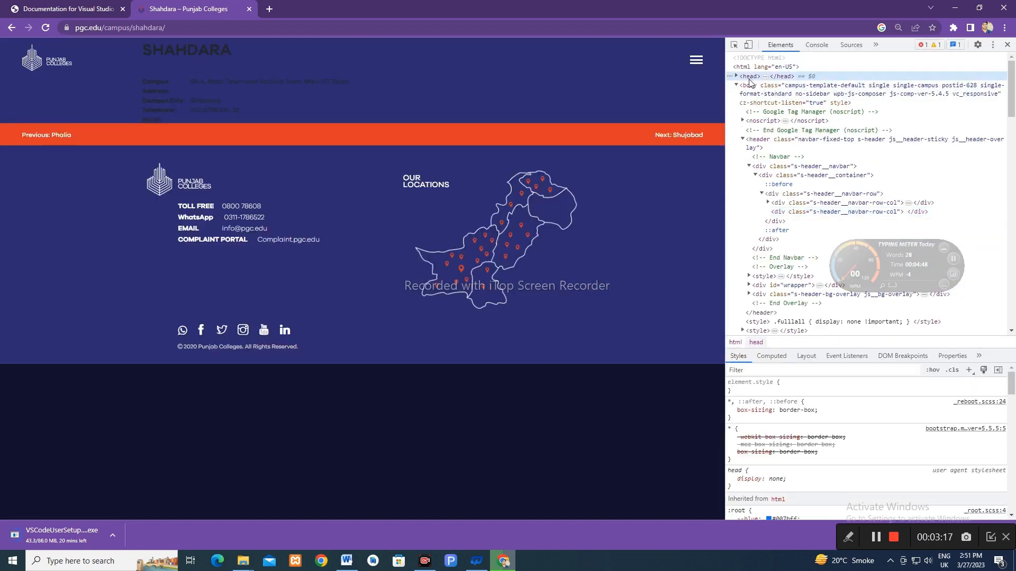
pyautogui.press('Delete')
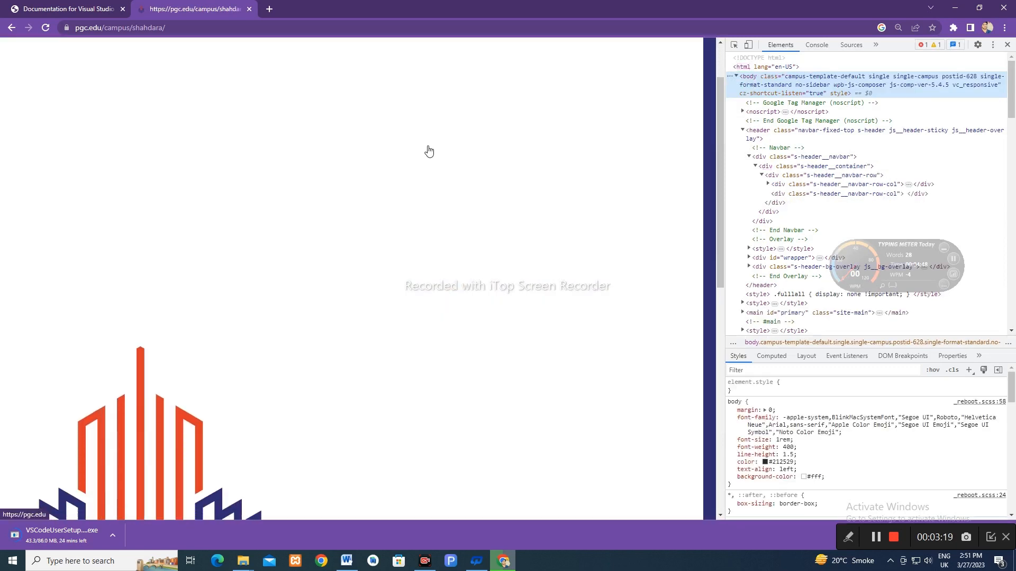
# Examine the unstyled campus page, including its logo, campus details, contact section and locations map.
pyautogui.scroll(-3, 429, 152)
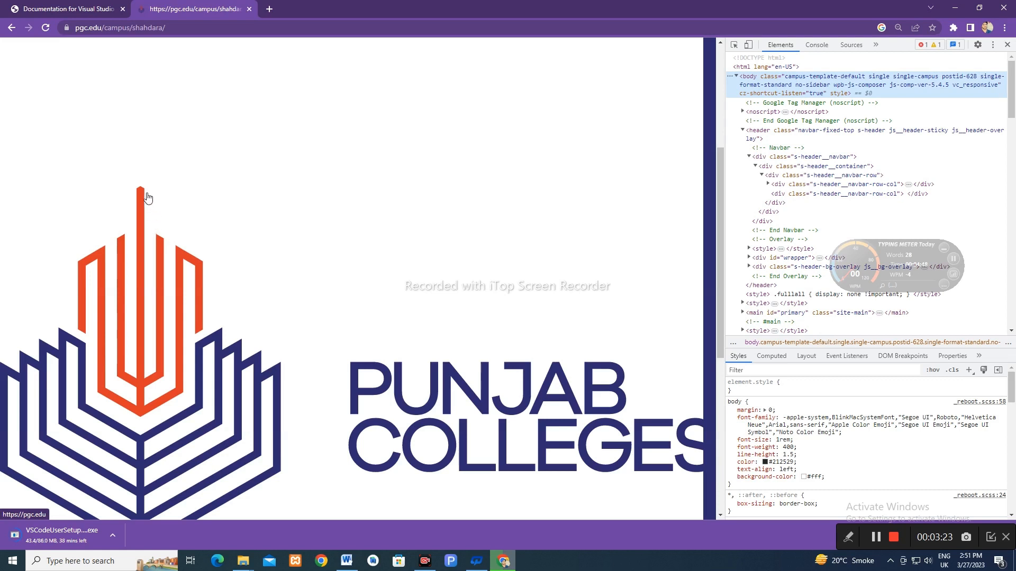
pyautogui.scroll(-4, 340, 323)
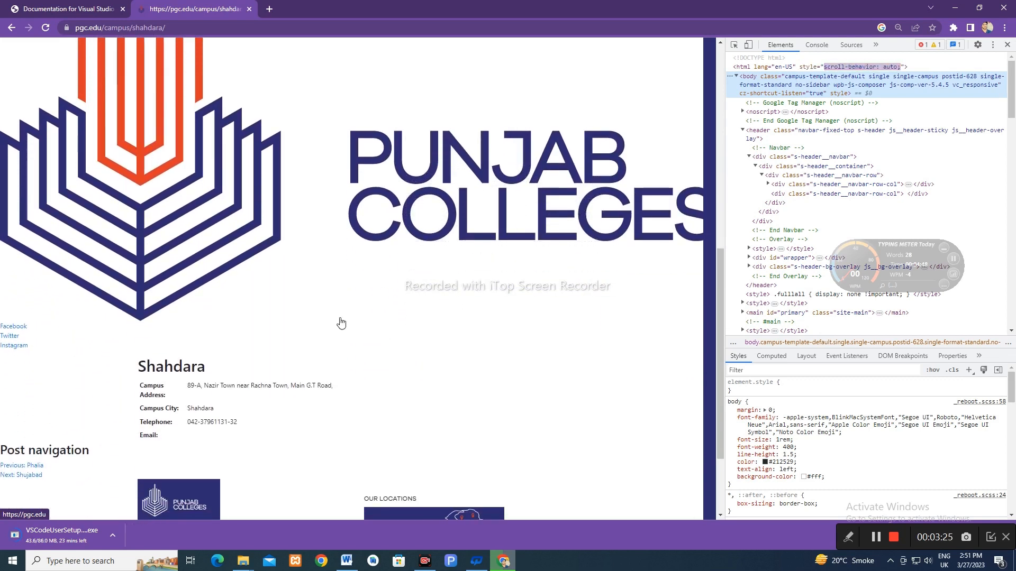
pyautogui.scroll(-1, 341, 323)
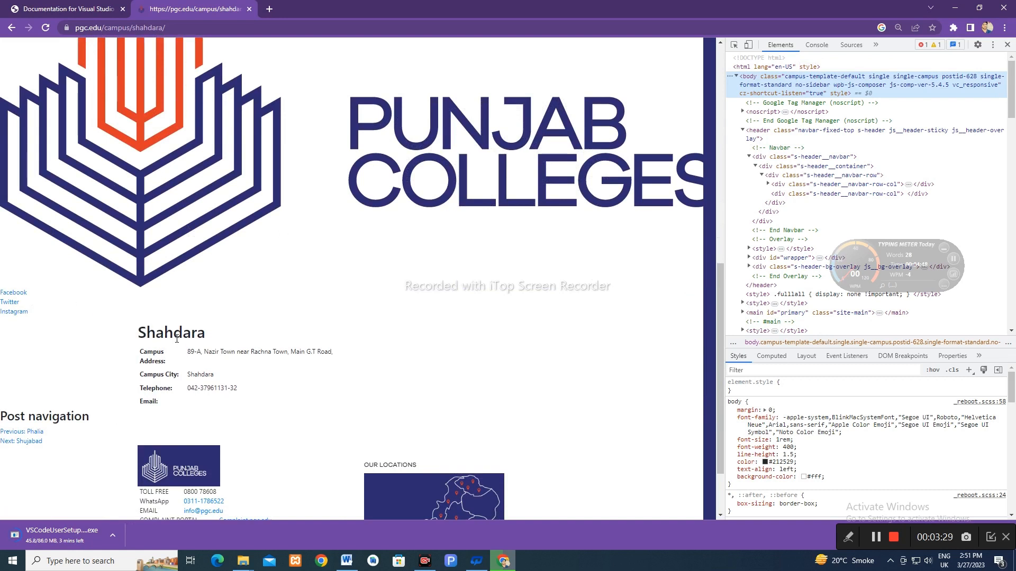
pyautogui.scroll(-1, 179, 296)
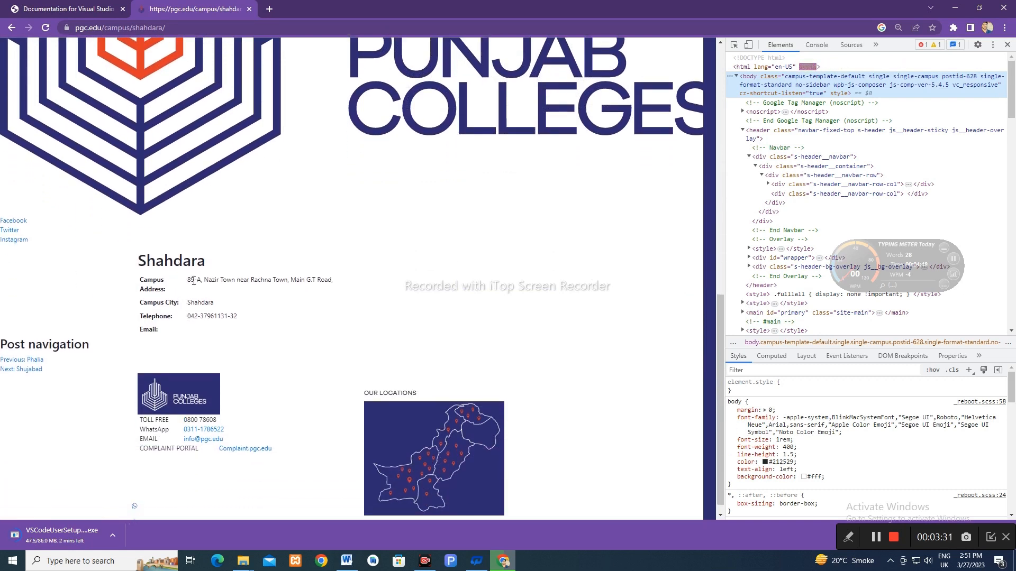
pyautogui.scroll(-1, 402, 273)
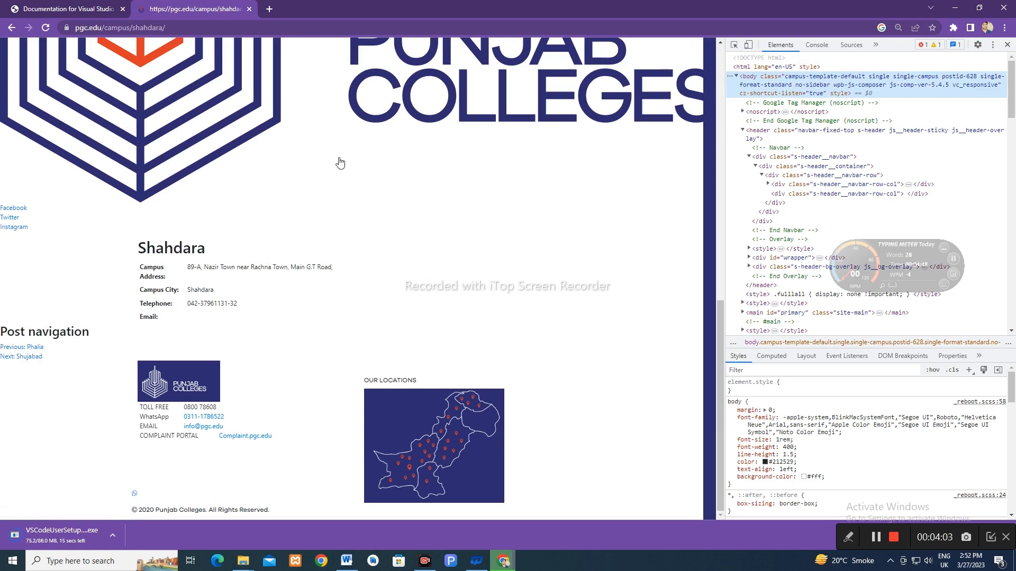
pyautogui.scroll(2, 275, 240)
pyautogui.scroll(2, 276, 245)
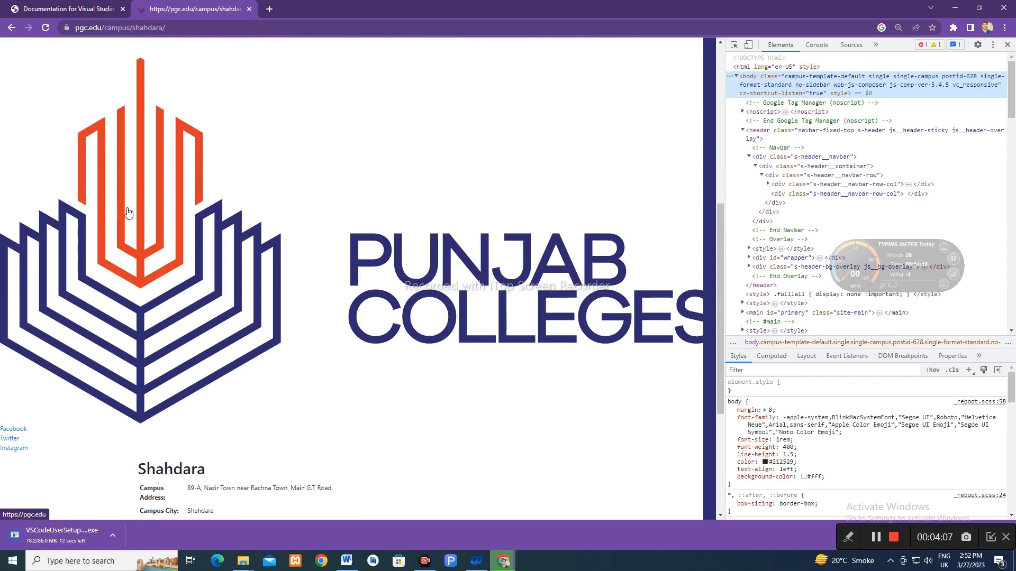
pyautogui.scroll(-4, 228, 305)
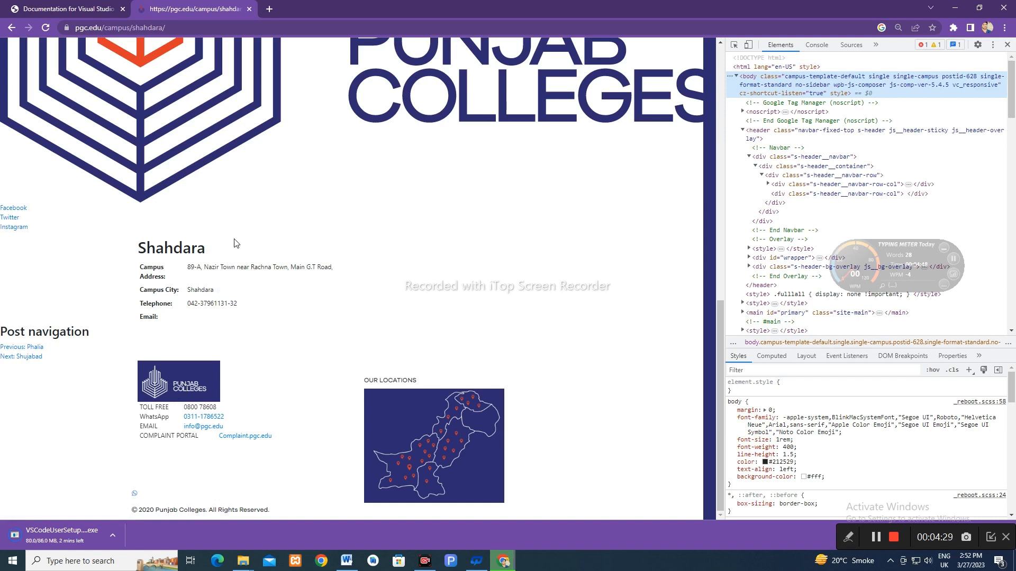
pyautogui.scroll(1, 241, 242)
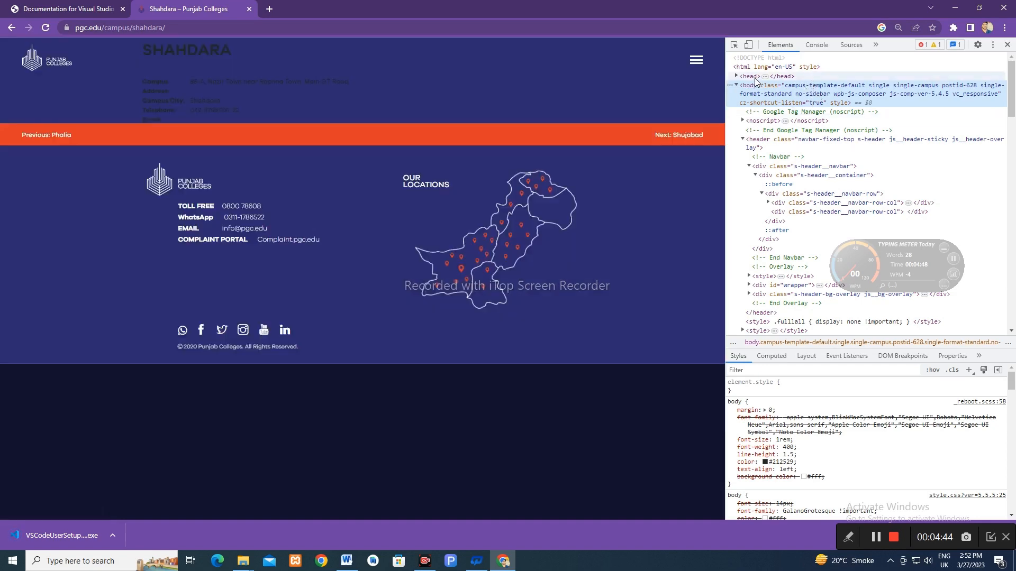
# Select the head element in the page's HTML and reload the Shahdara campus page.
pyautogui.click(753, 77)
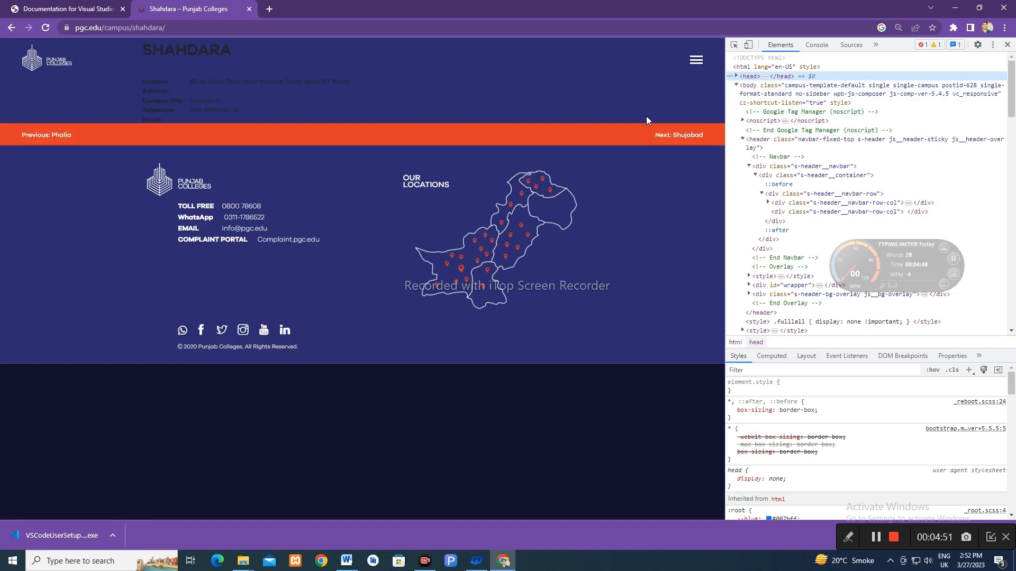
pyautogui.press('F5')
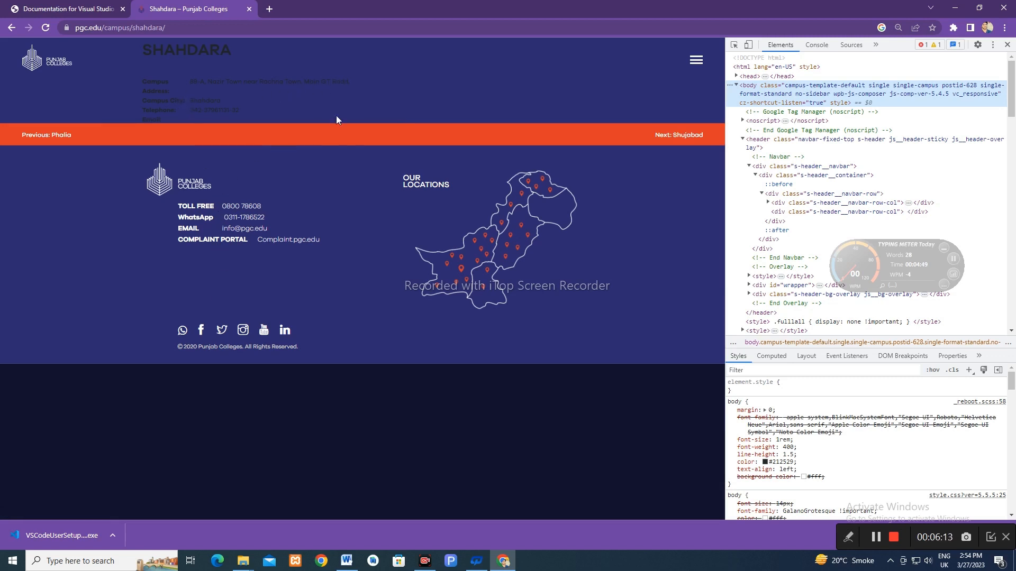
# Launch the downloaded VSCodeUserSetup-x64-1.76.2 installer from its Downloads folder and minimize the File Explorer and browser windows.
pyautogui.click(955, 8)
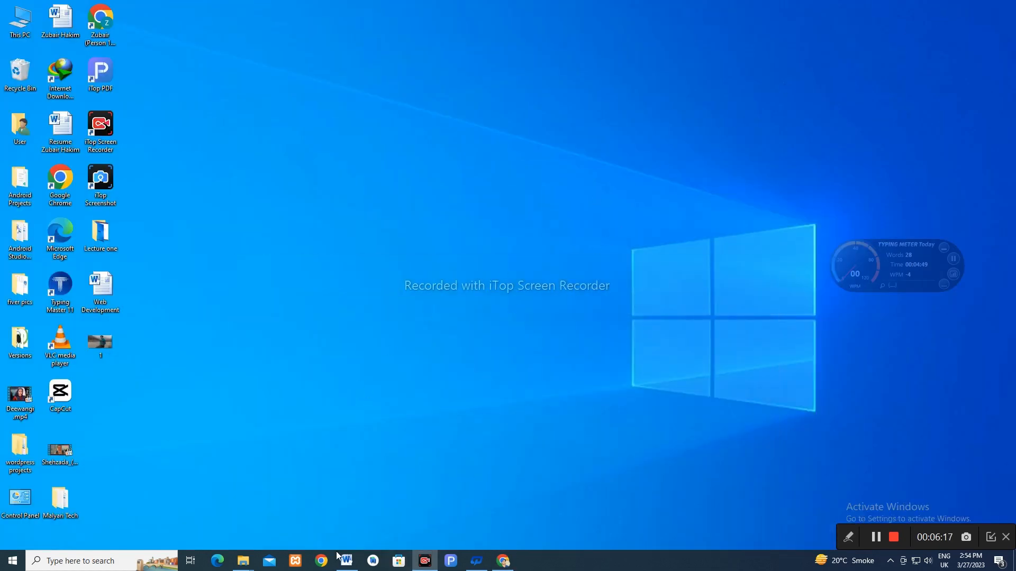
pyautogui.click(503, 560)
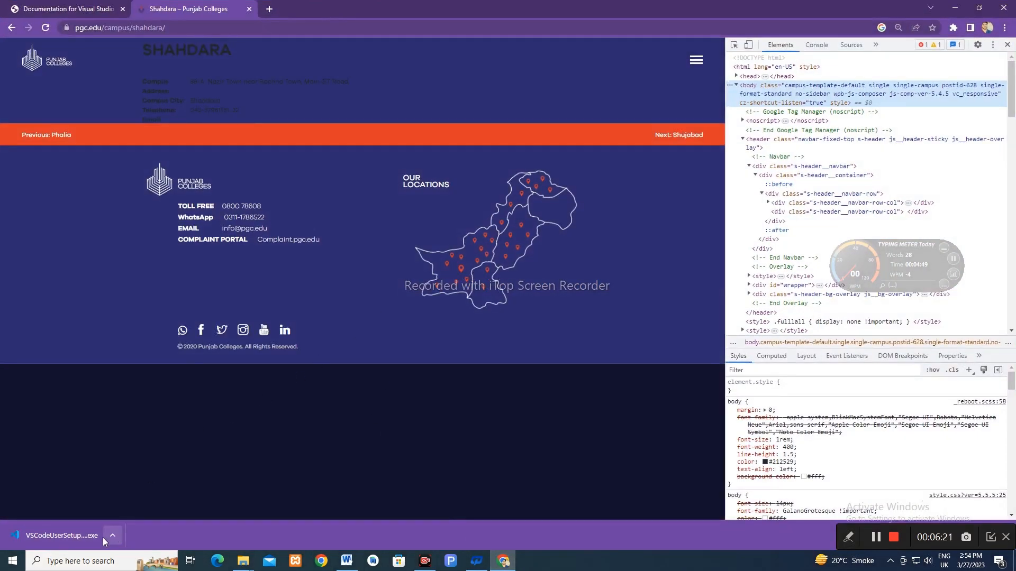
pyautogui.click(110, 535)
pyautogui.click(156, 503)
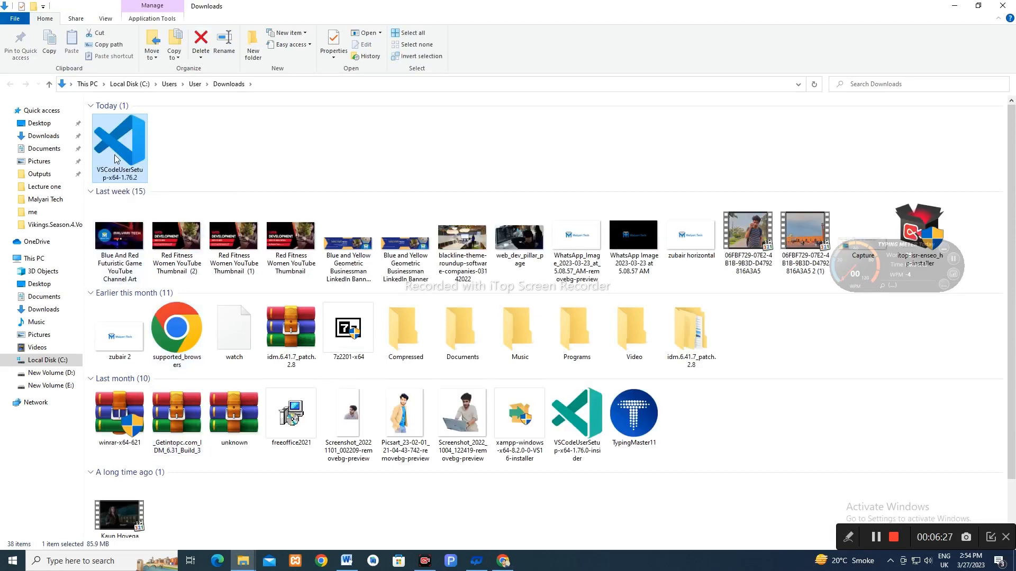
pyautogui.doubleClick(116, 156)
pyautogui.click(954, 6)
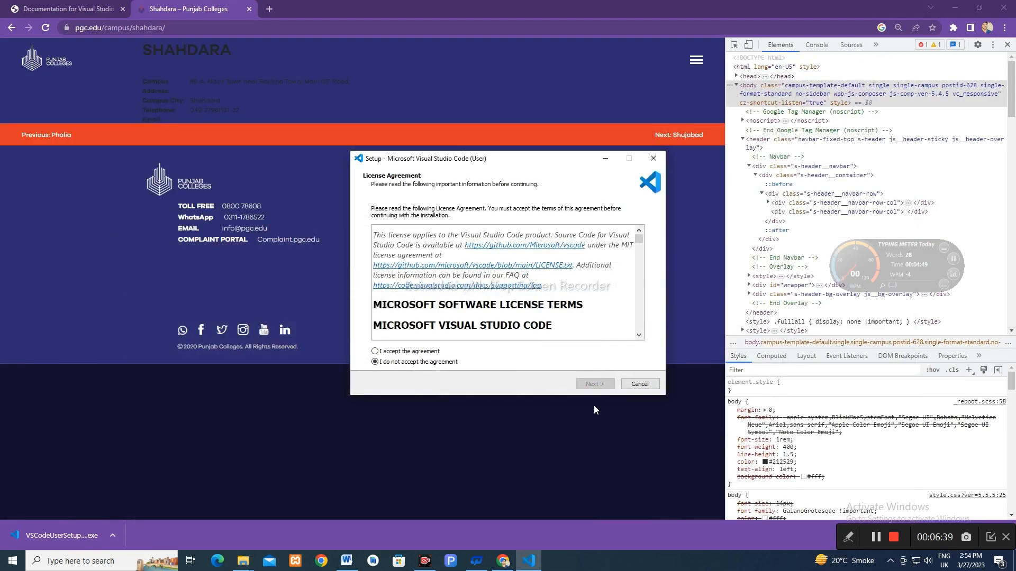
pyautogui.click(955, 7)
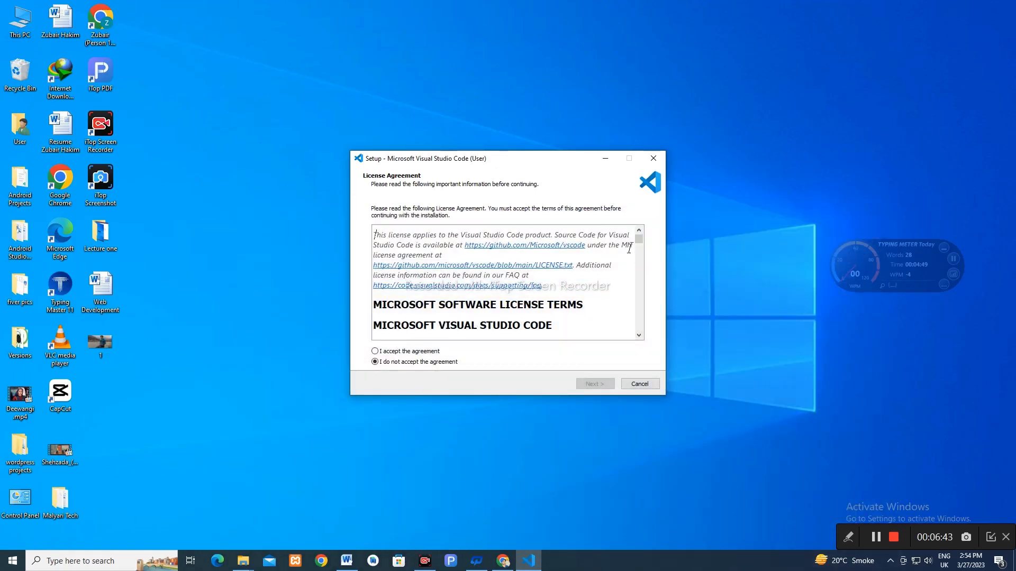
# Accept the Visual Studio Code license agreement and keep the default destination folder for the installation.
pyautogui.moveTo(639, 239); pyautogui.dragTo(451, 367)
pyautogui.click(374, 351)
pyautogui.click(588, 386)
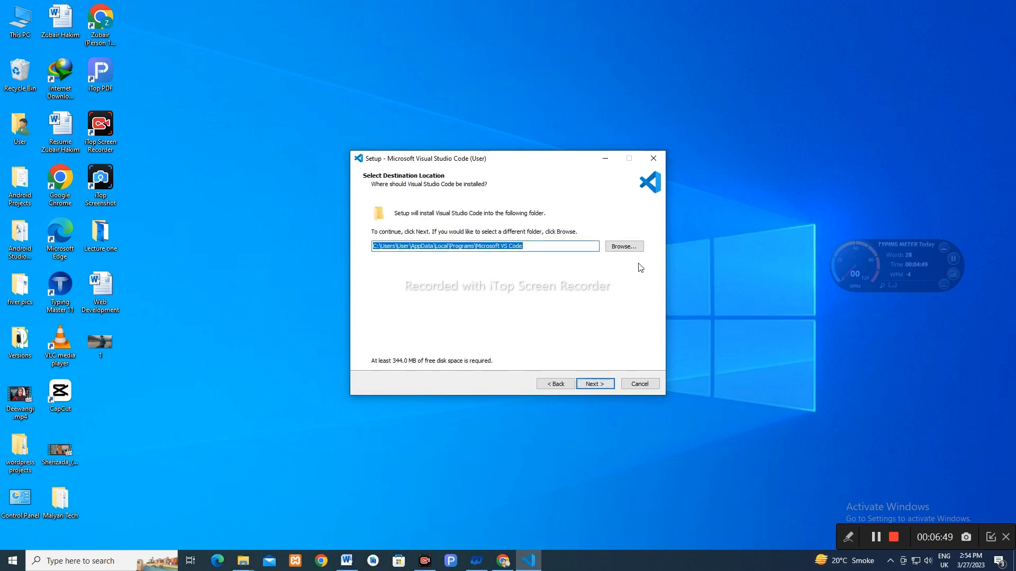
pyautogui.click(602, 386)
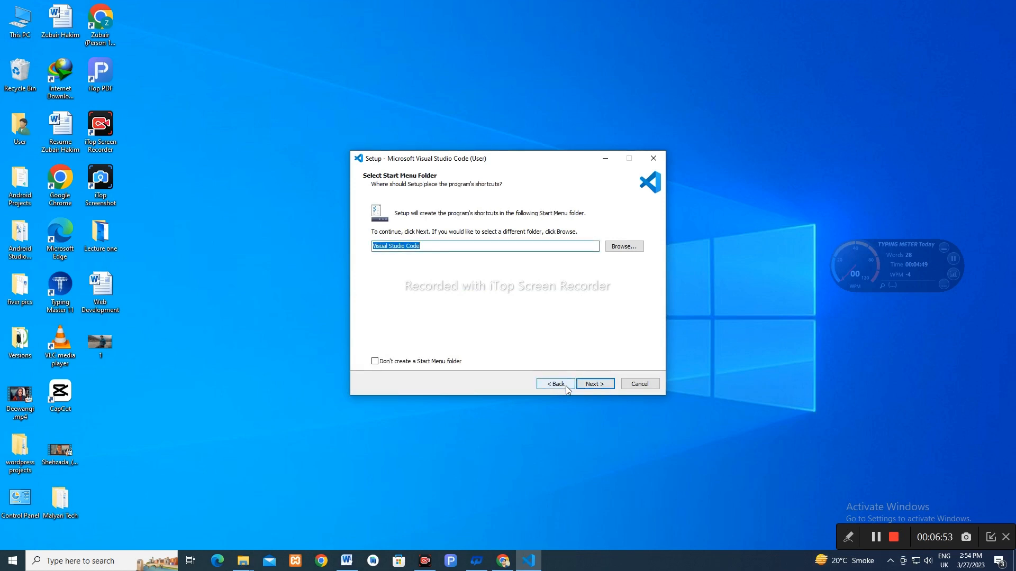
# Keep the default Start Menu folder for the installation and move the setup window slightly.
pyautogui.click(601, 390)
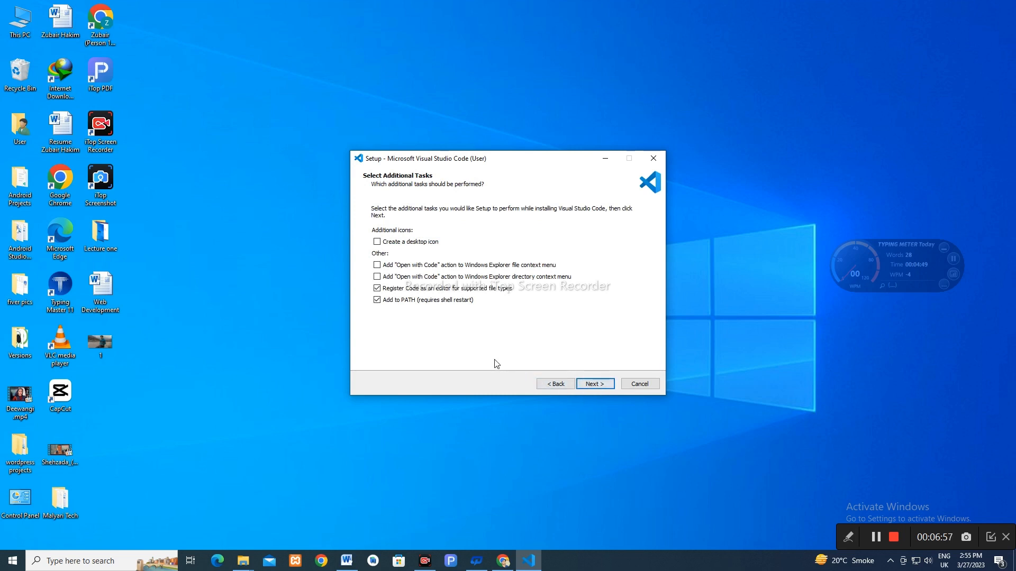
pyautogui.moveTo(536, 158); pyautogui.dragTo(554, 156)
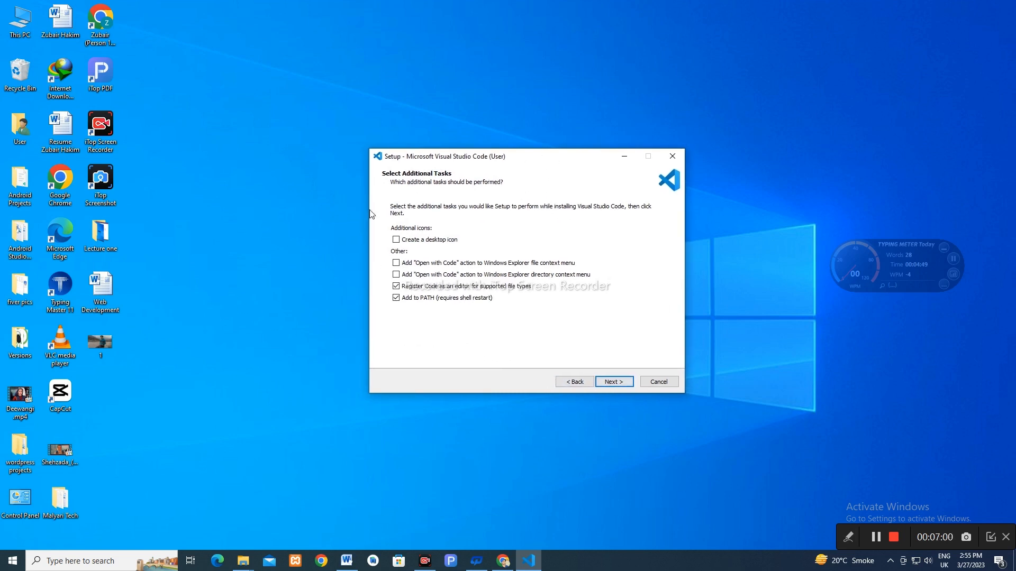
# Create a desktop folder named Web Development Crash Course and place it below the image file named 1.
pyautogui.rightClick(202, 154)
pyautogui.moveTo(277, 266)
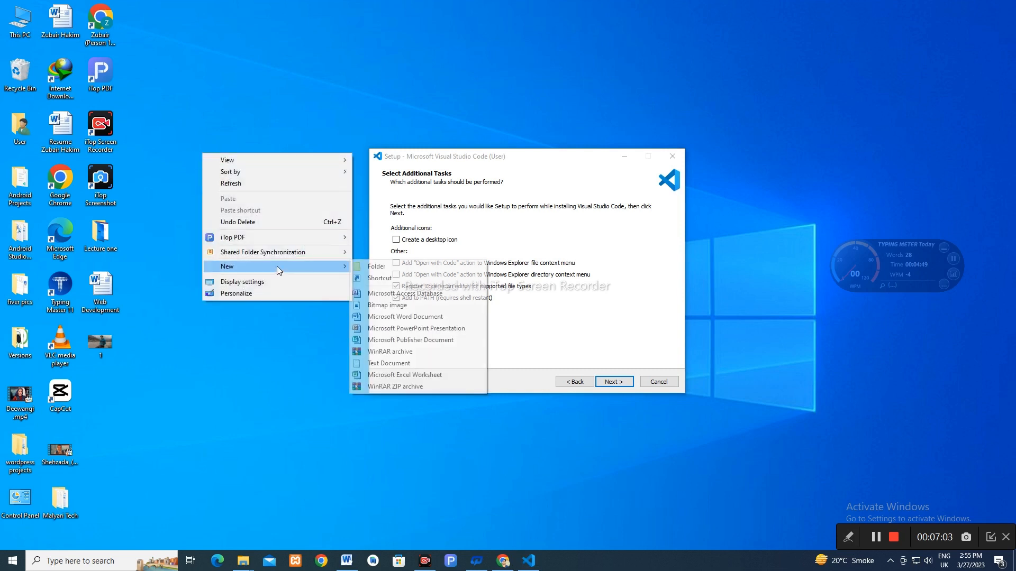
pyautogui.click(376, 266)
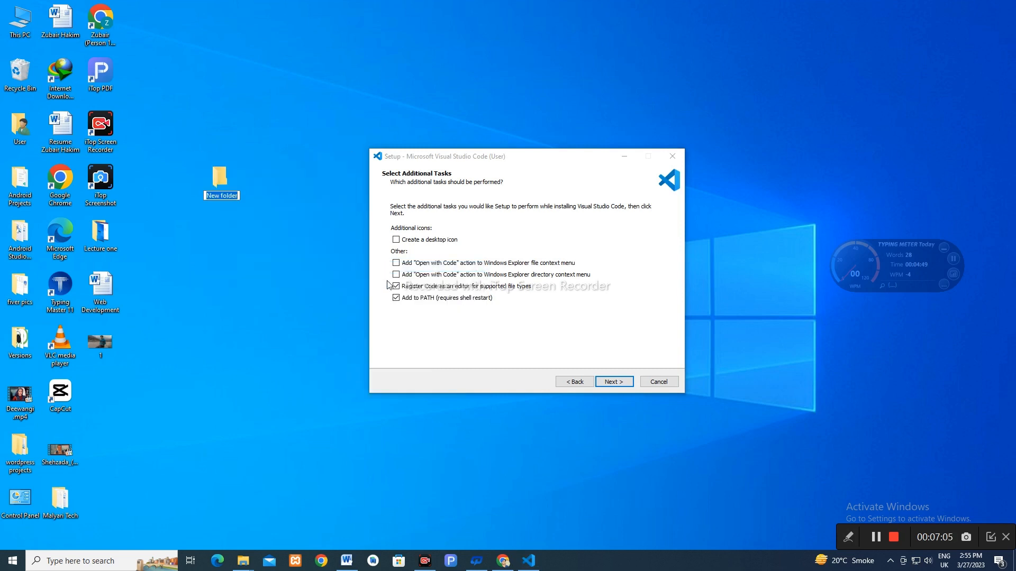
pyautogui.write('#W')
pyautogui.press('BackSpace')
pyautogui.press('BackSpace')
pyautogui.write('We')
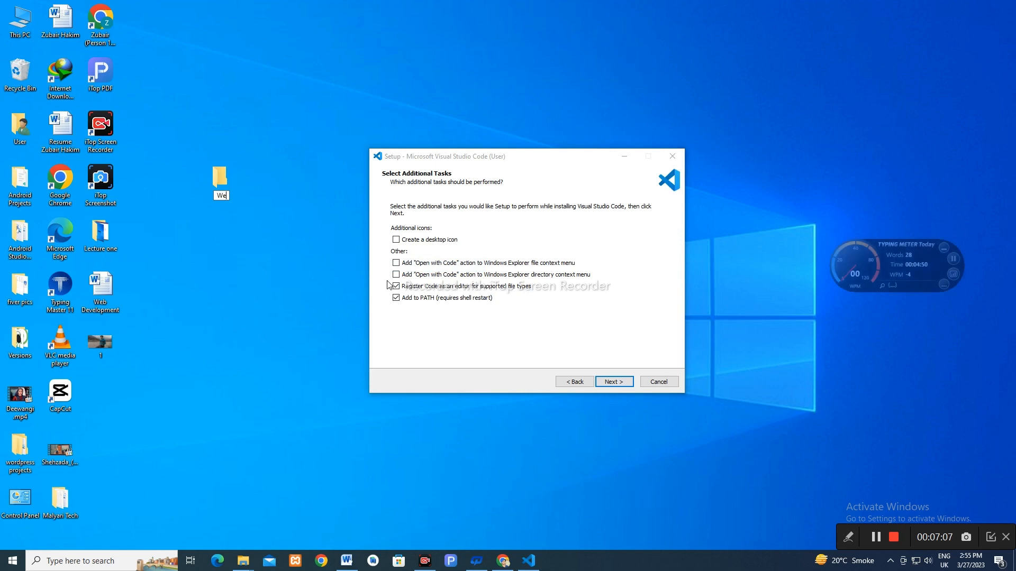
pyautogui.write('b Develop')
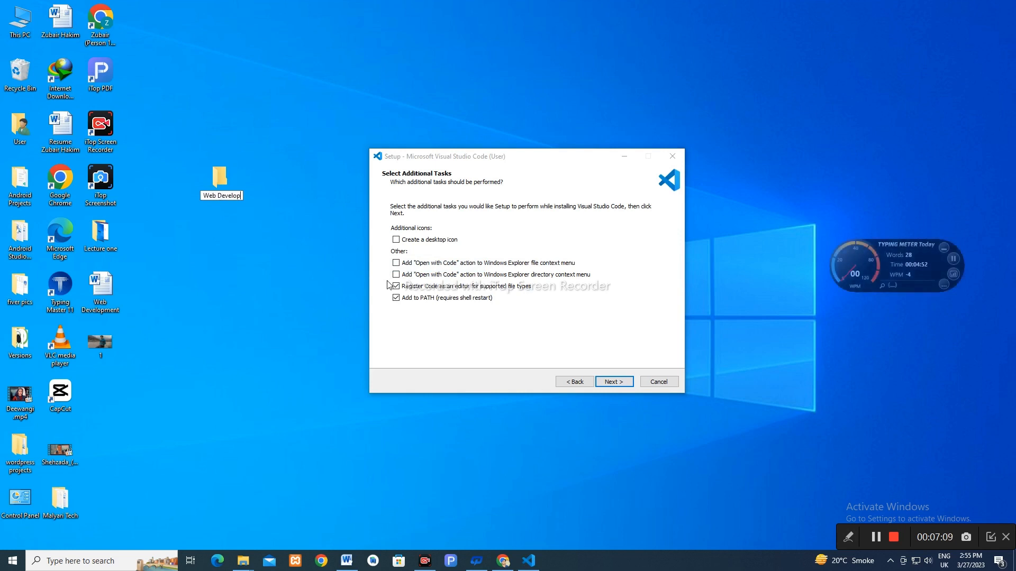
pyautogui.write('ment Tu')
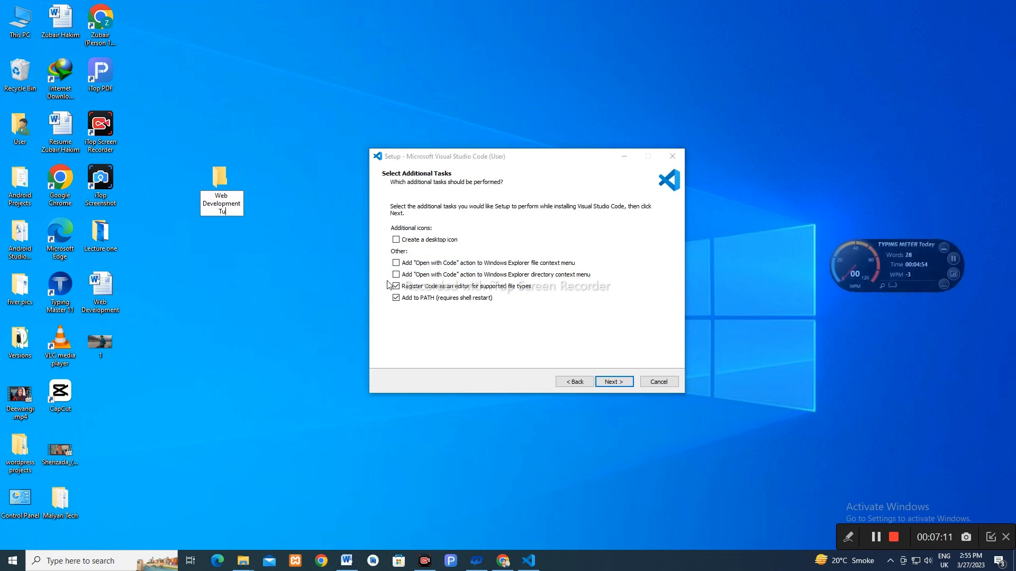
pyautogui.press('BackSpace')
pyautogui.press('BackSpace')
pyautogui.write('Crash Course')
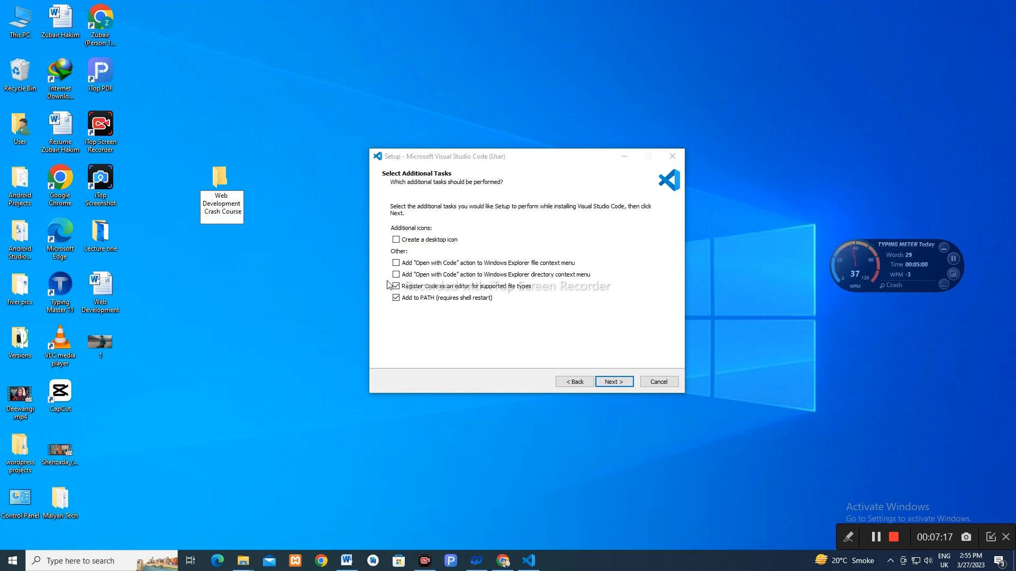
pyautogui.press('Return')
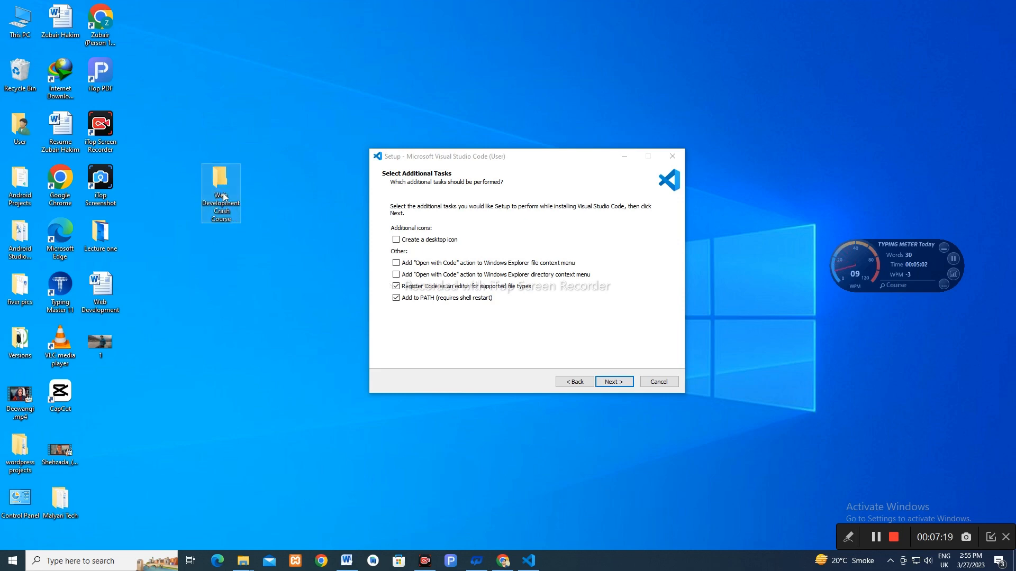
pyautogui.moveTo(220, 182); pyautogui.dragTo(102, 392)
# Open the Web Development Crash Course folder, inspect its context menu options, and minimize the folder window.
pyautogui.doubleClick(103, 391)
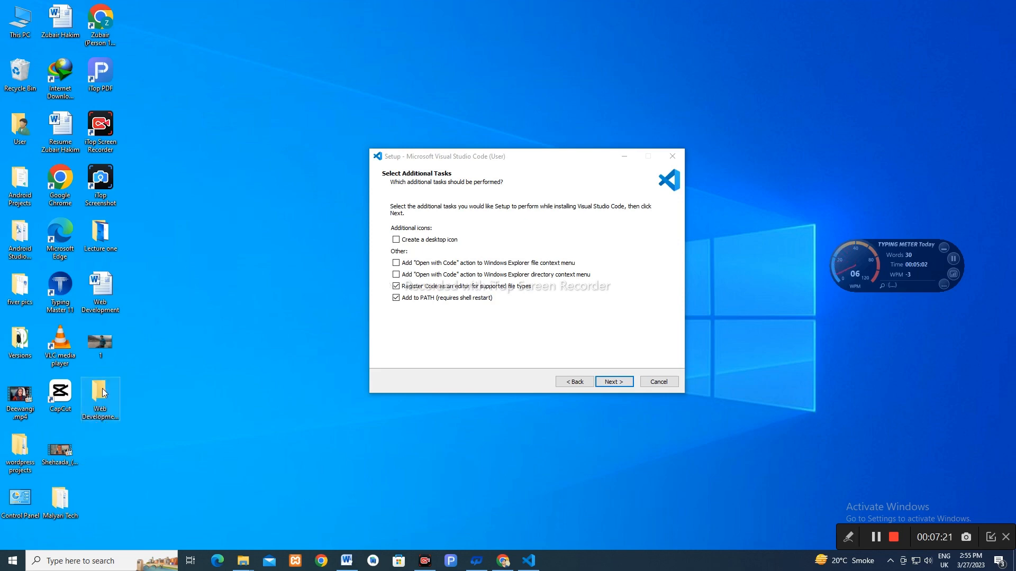
pyautogui.rightClick(239, 194)
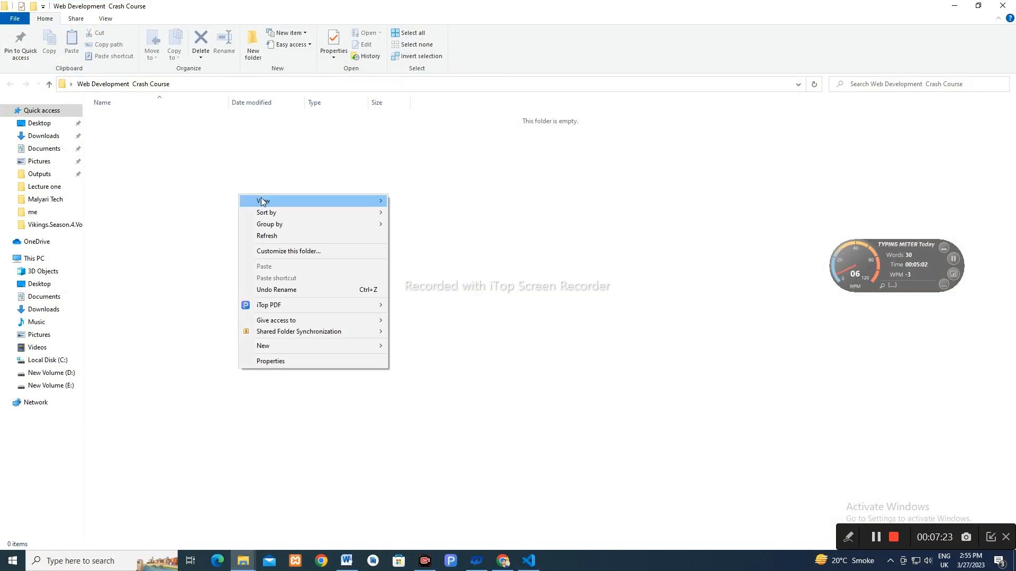
pyautogui.moveTo(275, 202)
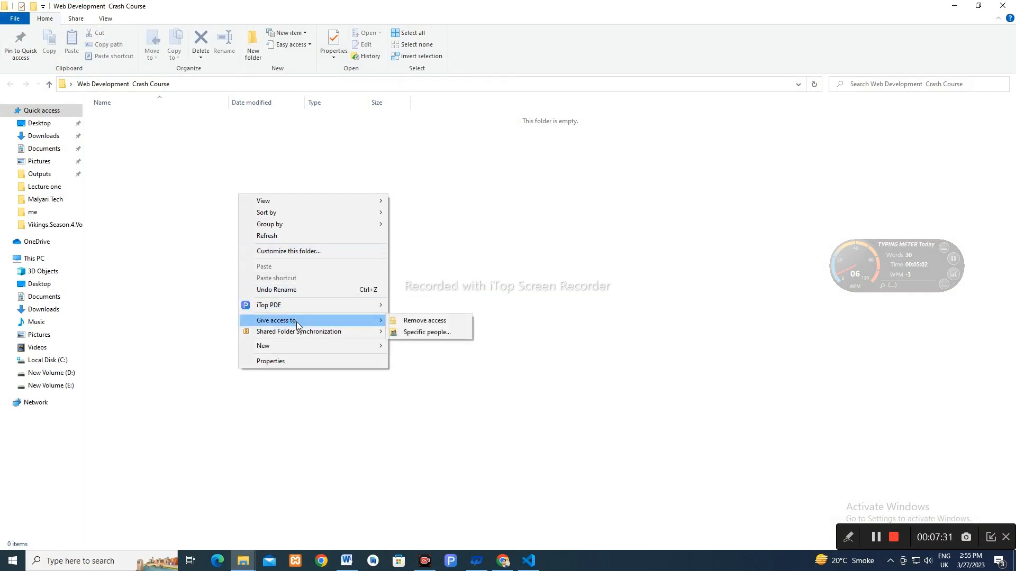
pyautogui.click(573, 241)
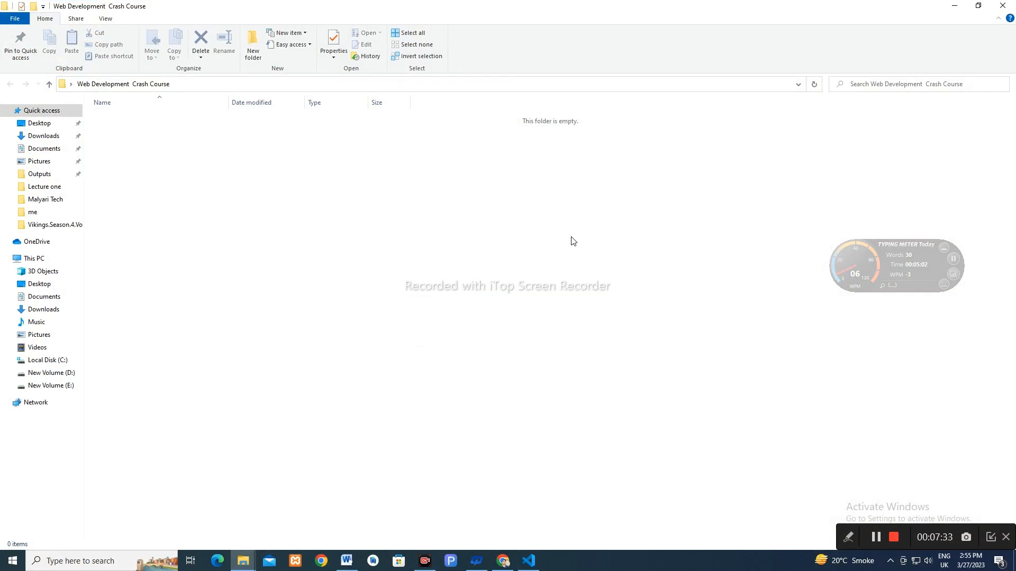
pyautogui.click(949, 5)
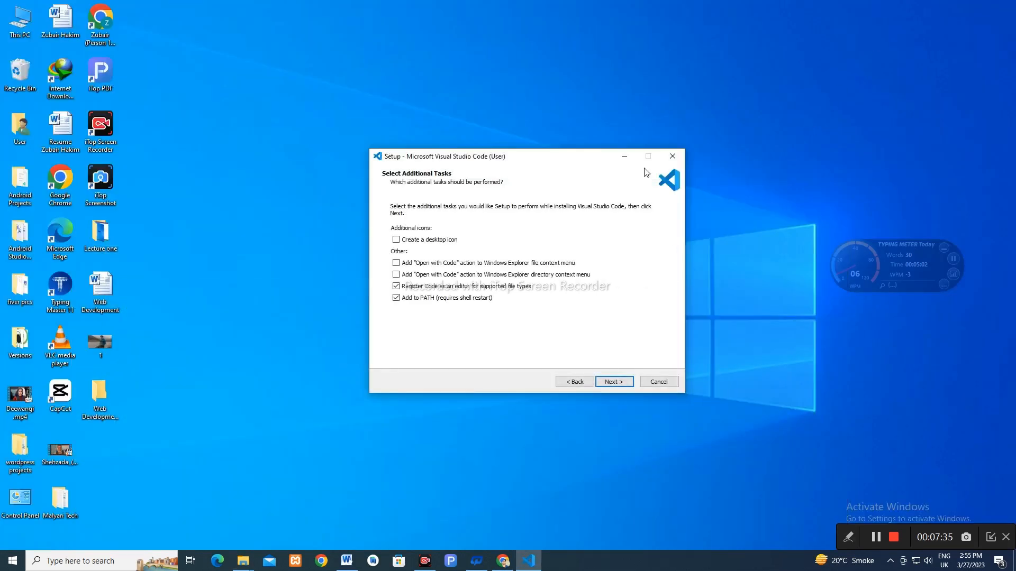
# Enable both "Open with Code" context menu actions and the desktop icon, and start the installation.
pyautogui.click(396, 274)
pyautogui.click(396, 240)
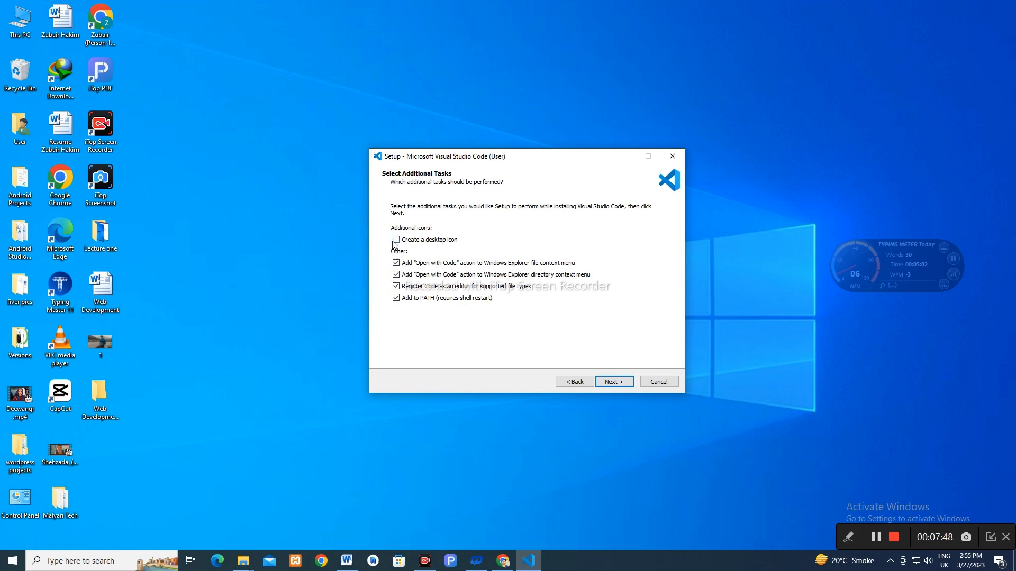
pyautogui.click(612, 381)
pyautogui.click(612, 381)
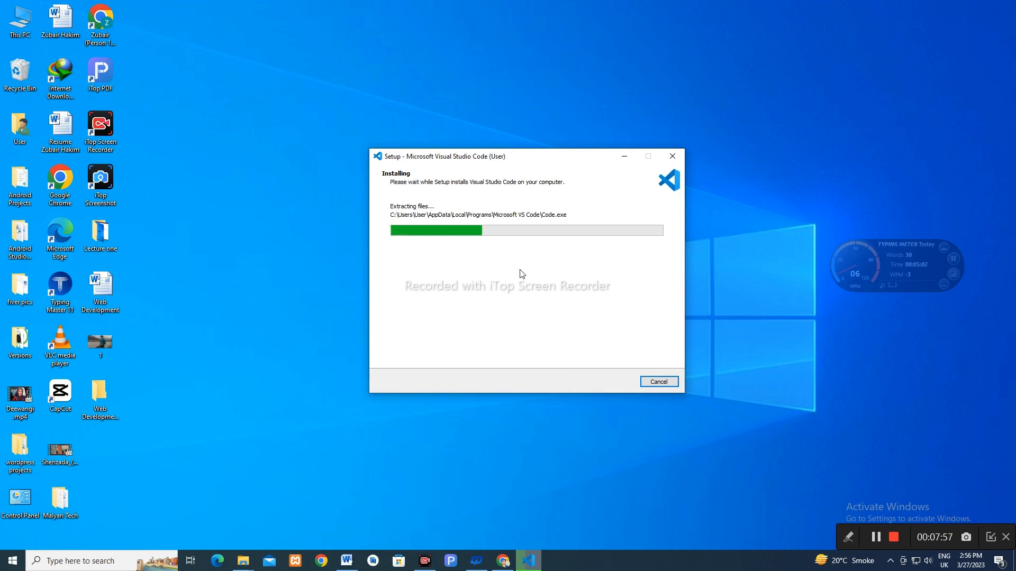
# Check the Web Development Crash Course folder's context menu while the installation runs, and minimize the folder.
pyautogui.doubleClick(100, 394)
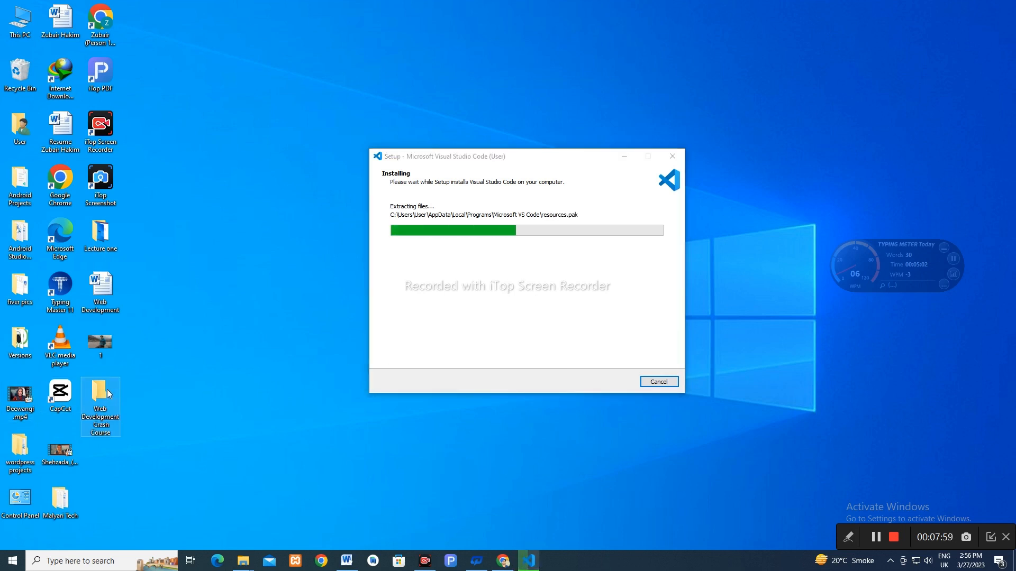
pyautogui.rightClick(318, 324)
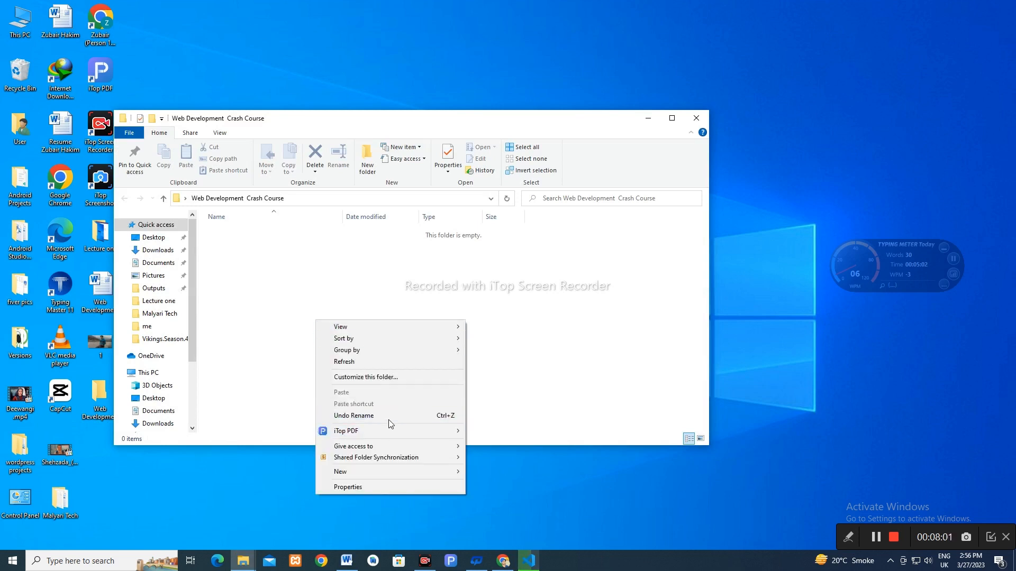
pyautogui.click(644, 118)
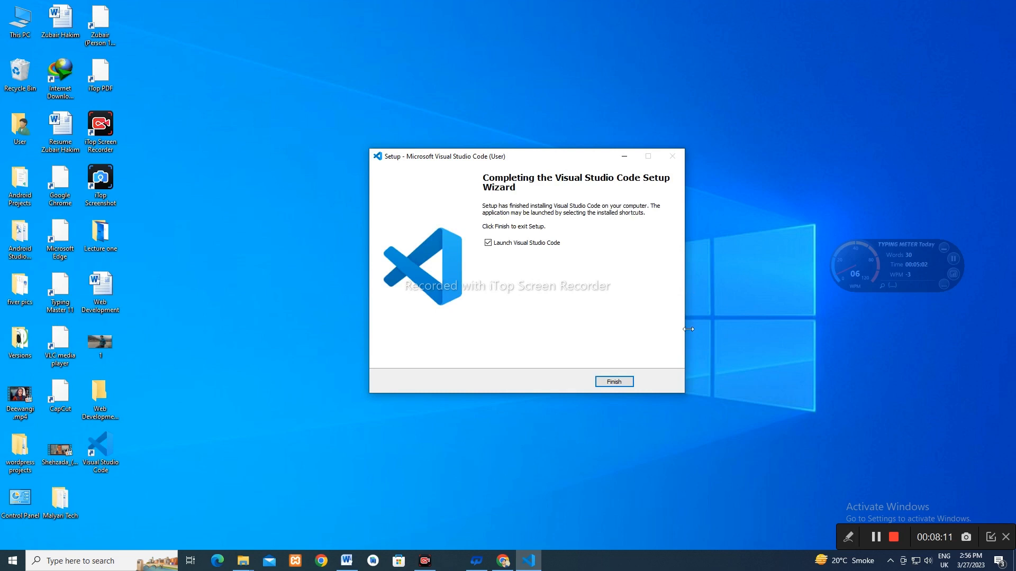
# Finish the setup wizard and launch Visual Studio Code.
pyautogui.click(614, 382)
pyautogui.doubleClick(96, 439)
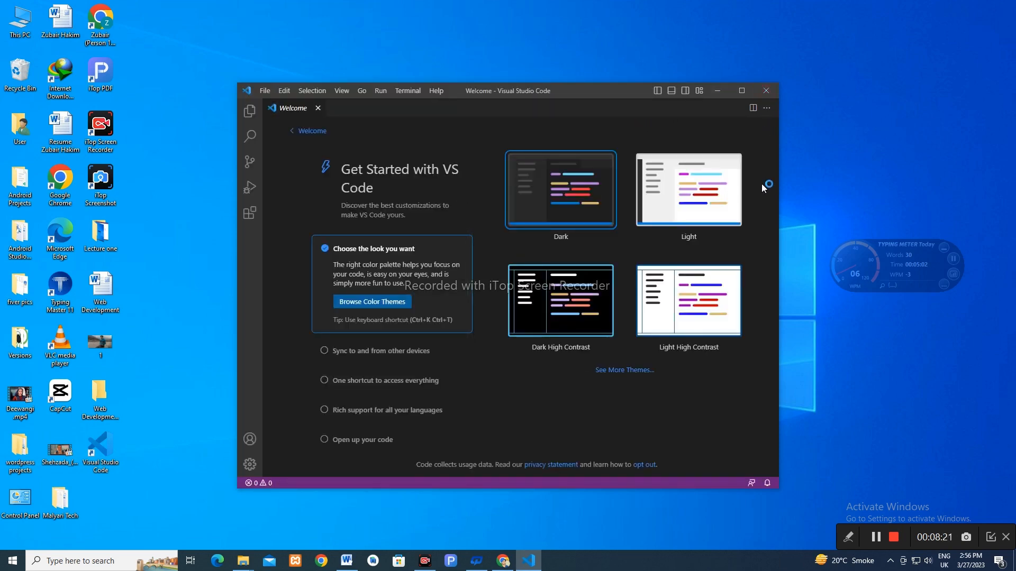
# Try the Dark High Contrast theme, switch back to Dark, and close the editor.
pyautogui.click(587, 297)
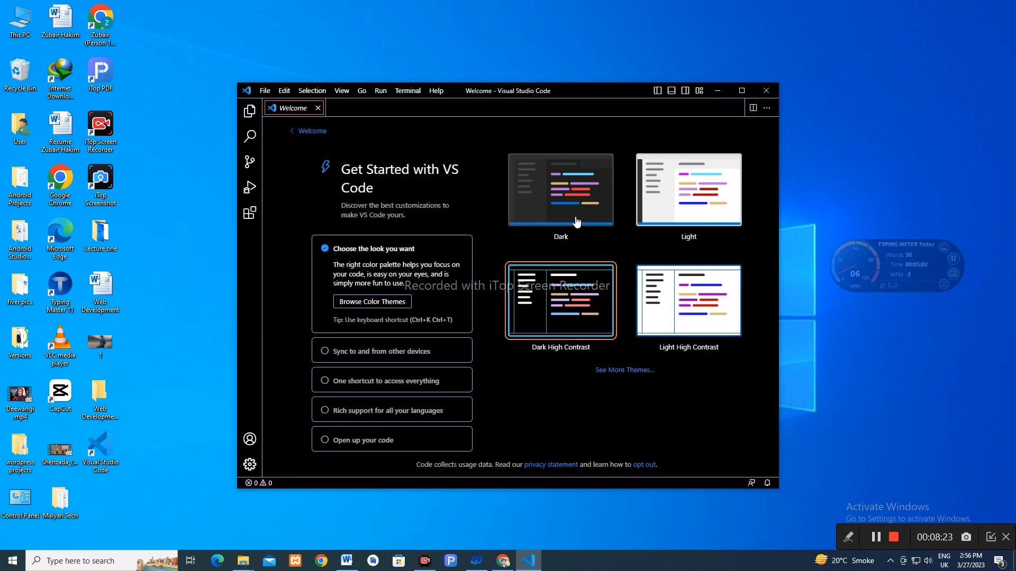
pyautogui.click(577, 222)
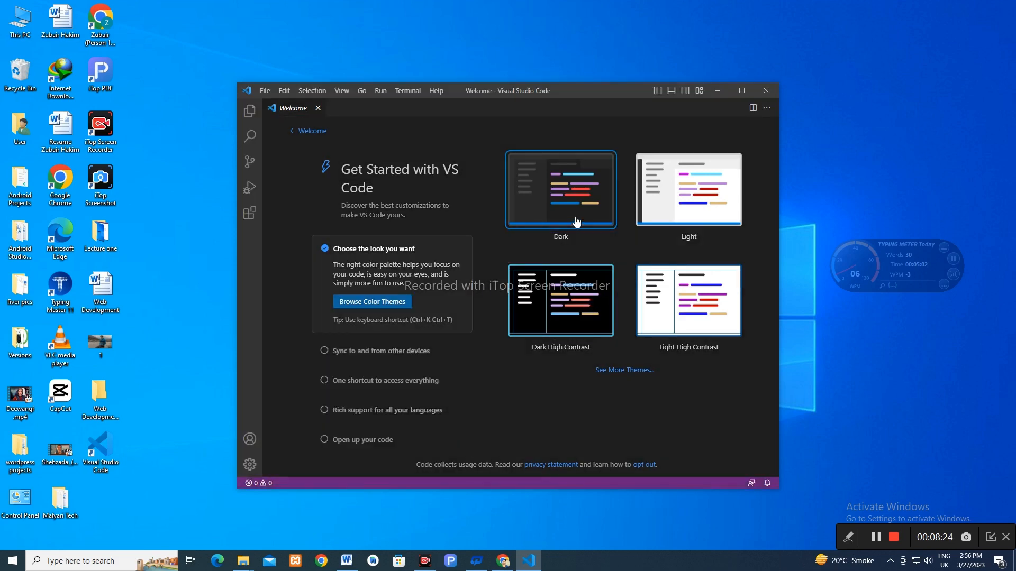
pyautogui.click(766, 91)
# Reopen the Web Development Crash Course folder, examine its context menu for the Open with Code option, and minimize the folder.
pyautogui.doubleClick(110, 381)
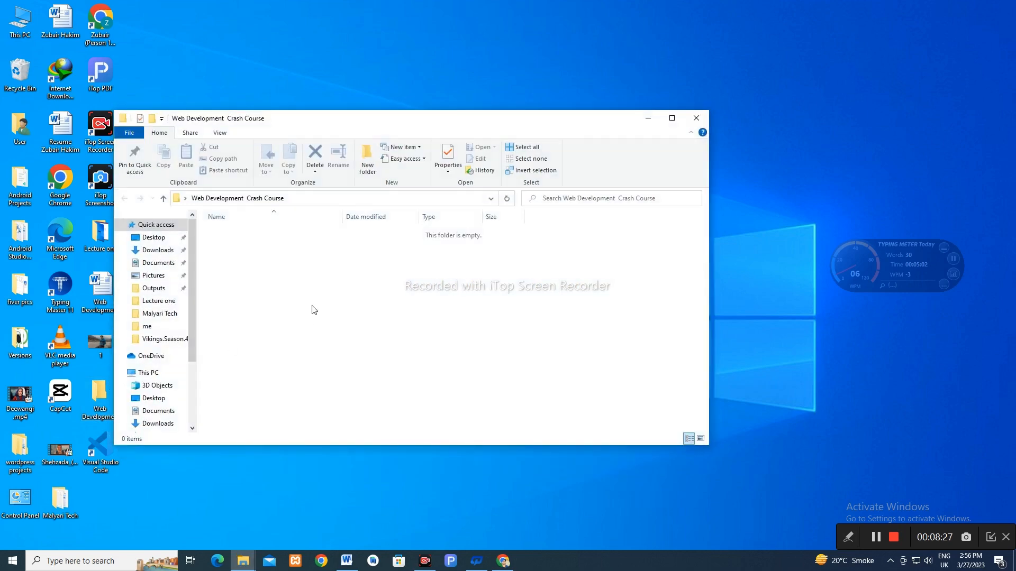
pyautogui.rightClick(311, 293)
pyautogui.moveTo(361, 303)
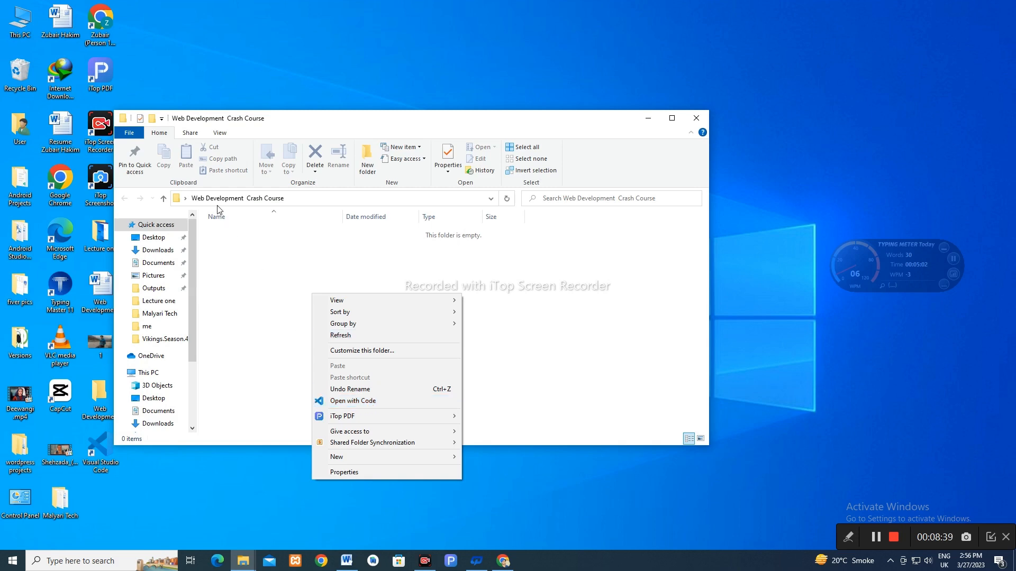
pyautogui.click(651, 125)
pyautogui.click(648, 119)
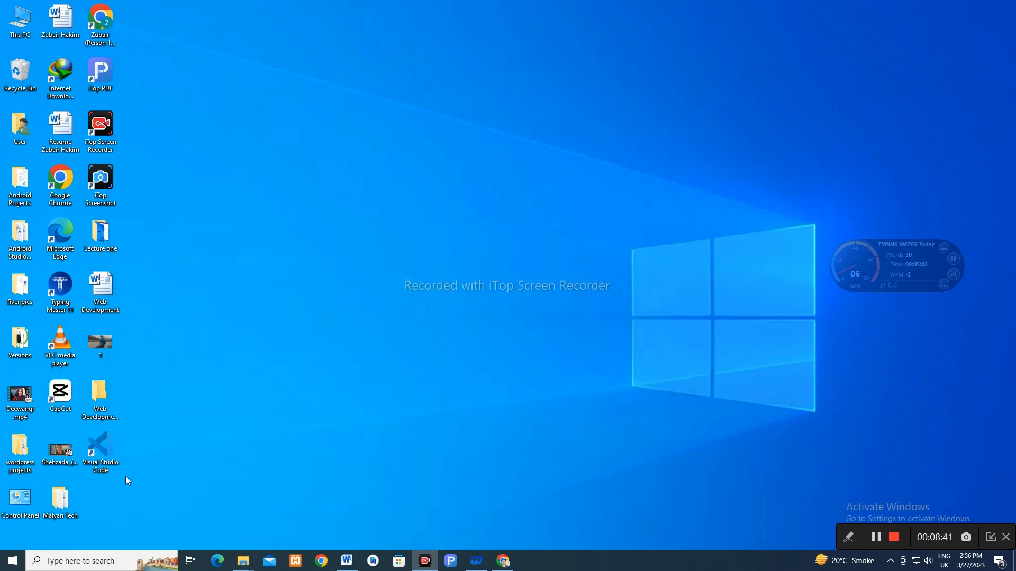
# Launch Visual Studio Code from the installed programs and maximize its window.
pyautogui.click(13, 561)
pyautogui.click(91, 247)
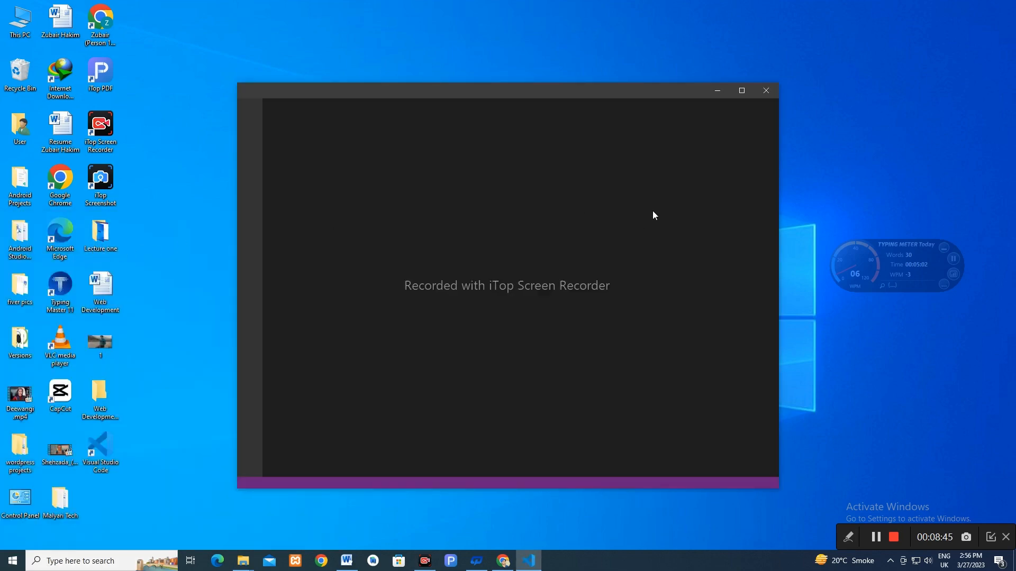
pyautogui.click(742, 91)
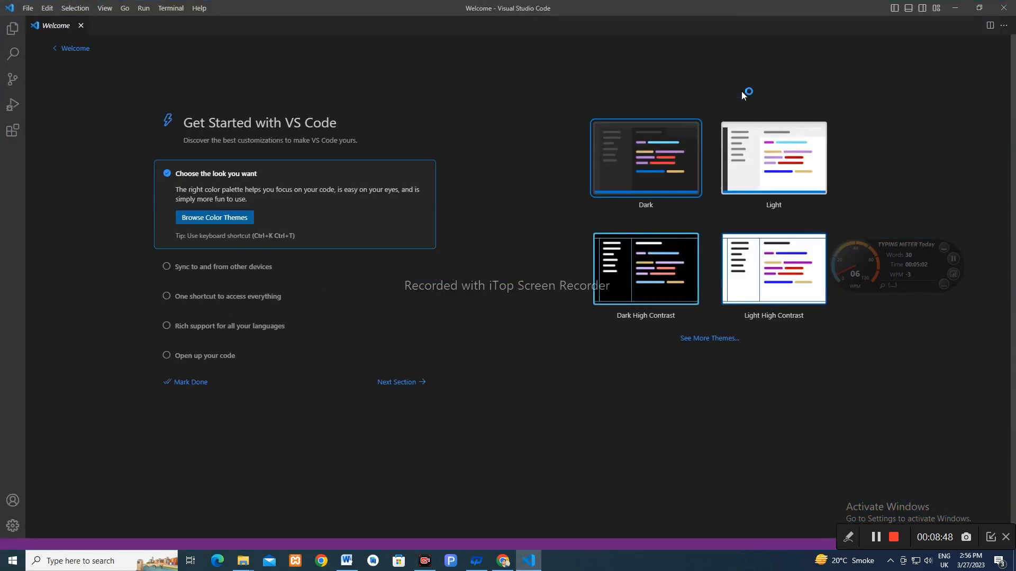
# Try to open the Web Development Crash Course folder from the Desktop with the editor's folder picker, and minimize the editor.
pyautogui.click(11, 39)
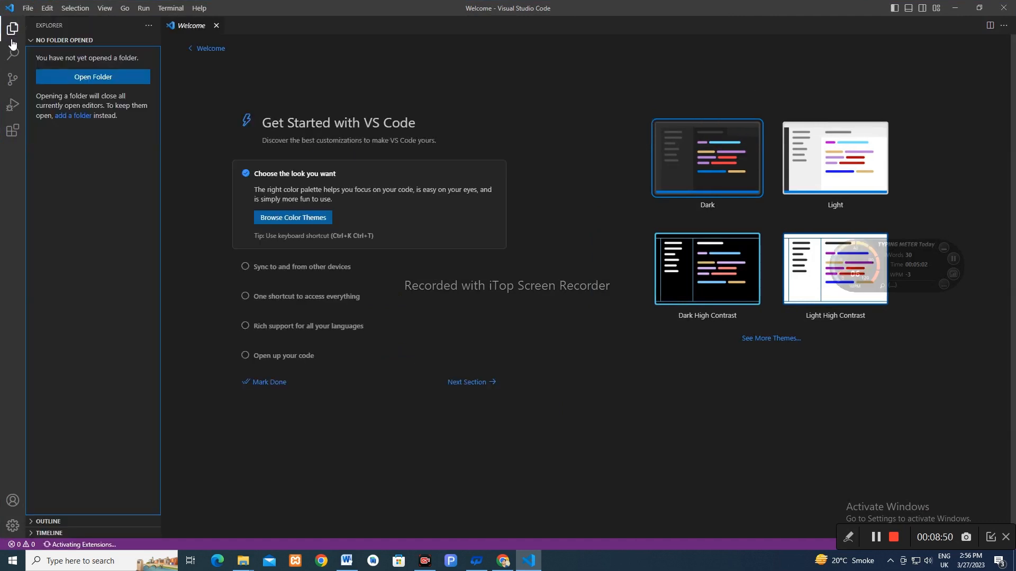
pyautogui.click(88, 80)
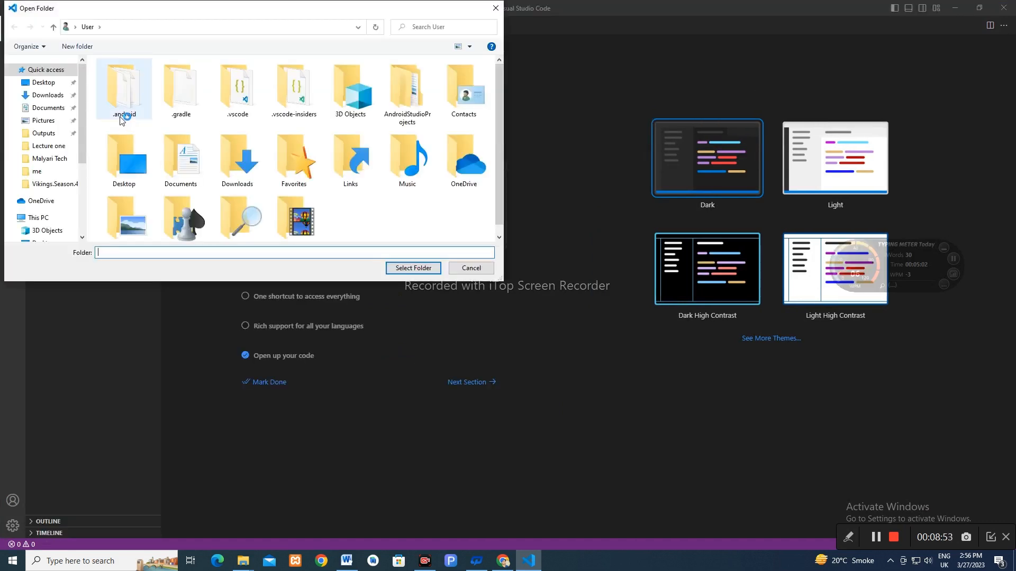
pyautogui.click(43, 82)
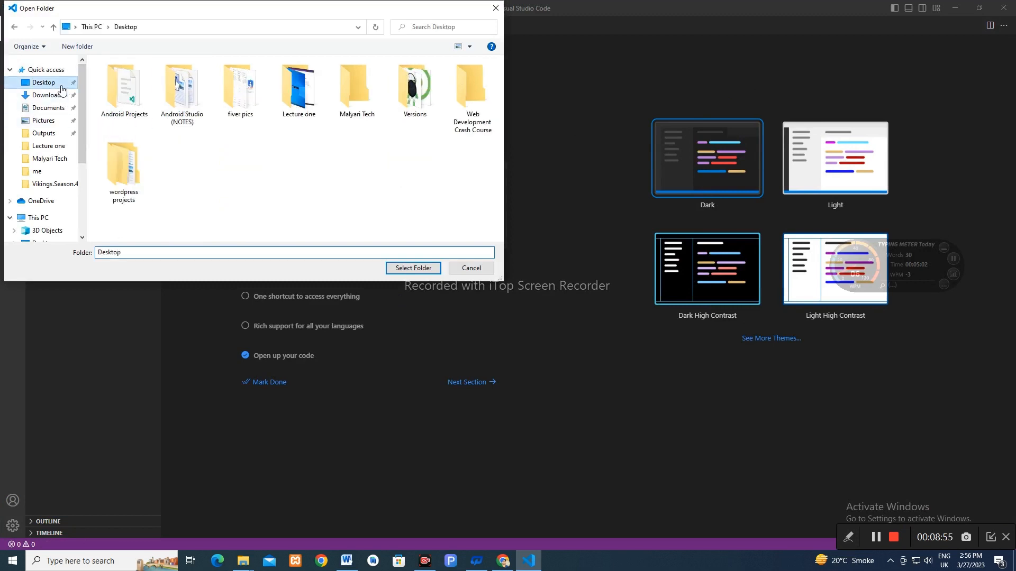
pyautogui.click(455, 106)
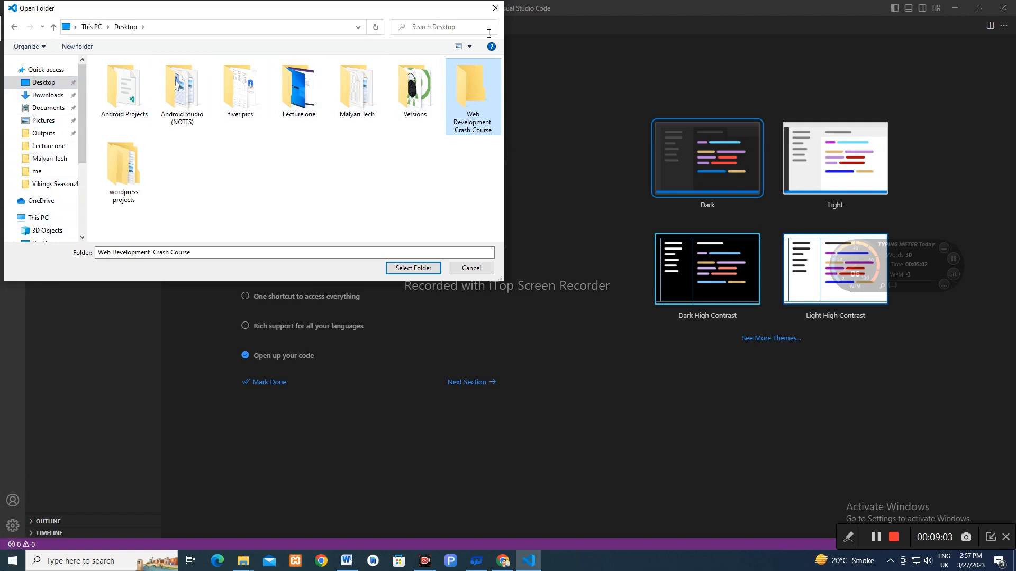
pyautogui.click(495, 8)
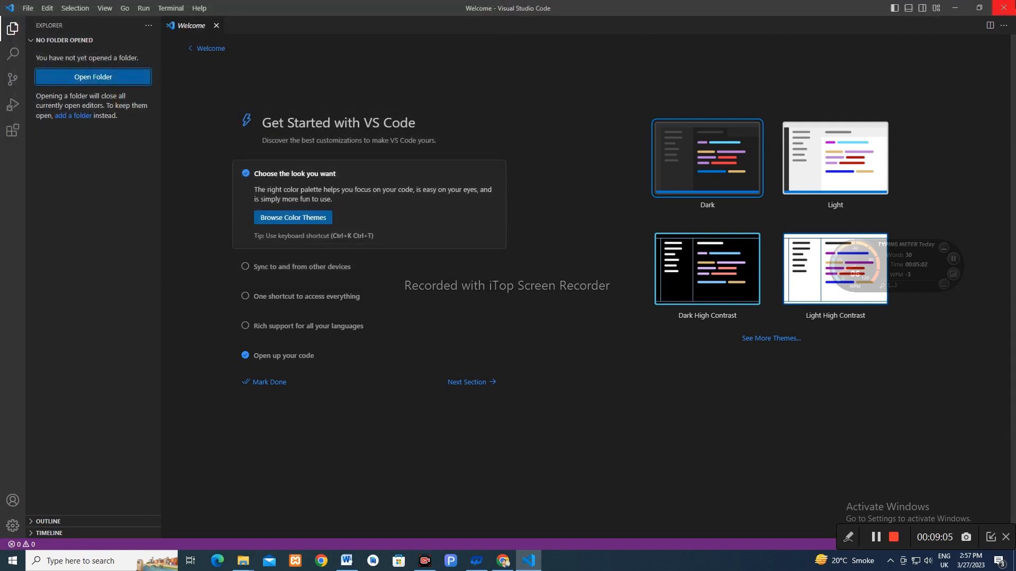
pyautogui.click(947, 9)
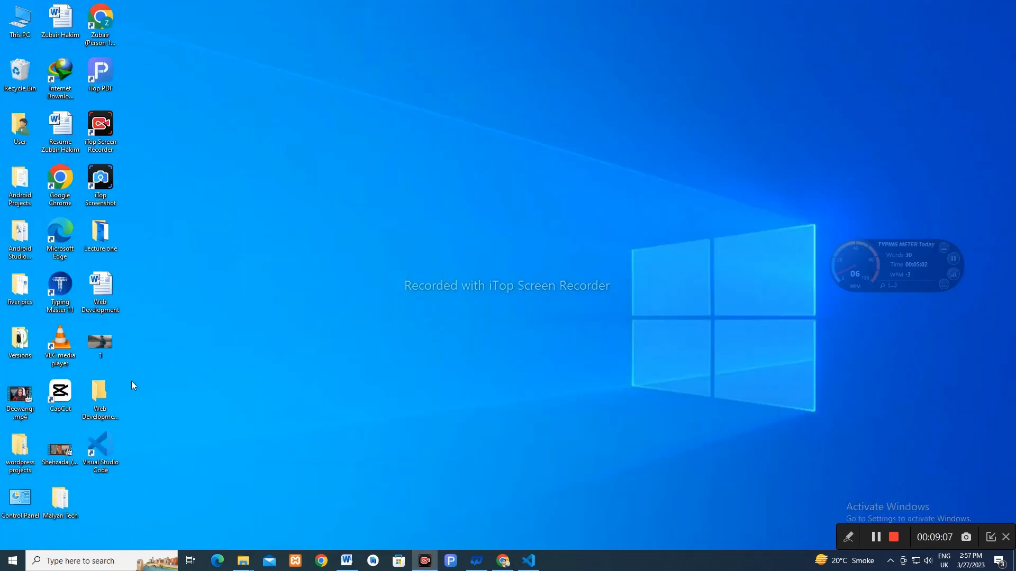
# Open the Web Development Crash Course desktop folder in Visual Studio Code using Open with Code.
pyautogui.doubleClick(100, 394)
pyautogui.rightClick(424, 314)
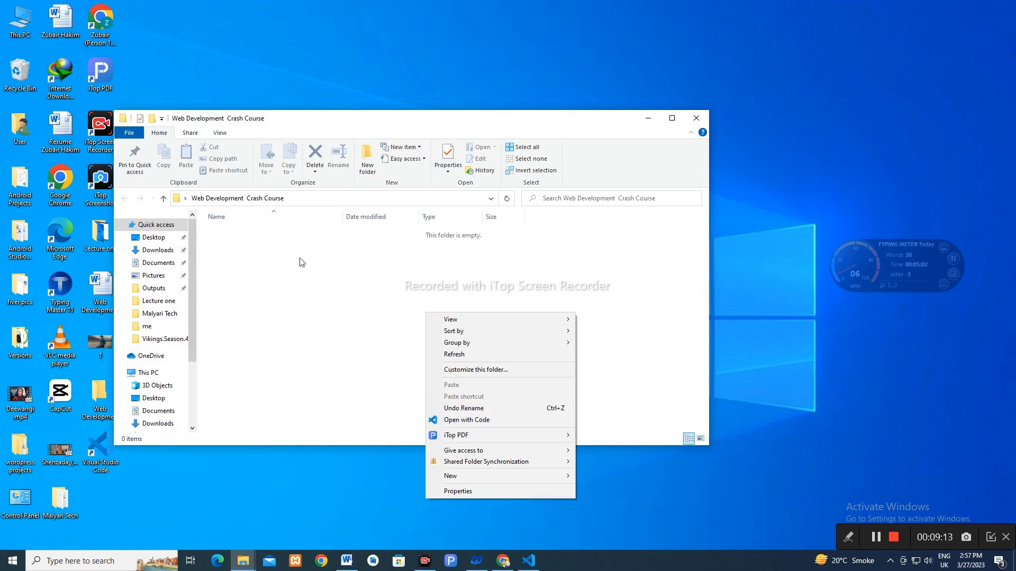
pyautogui.click(469, 420)
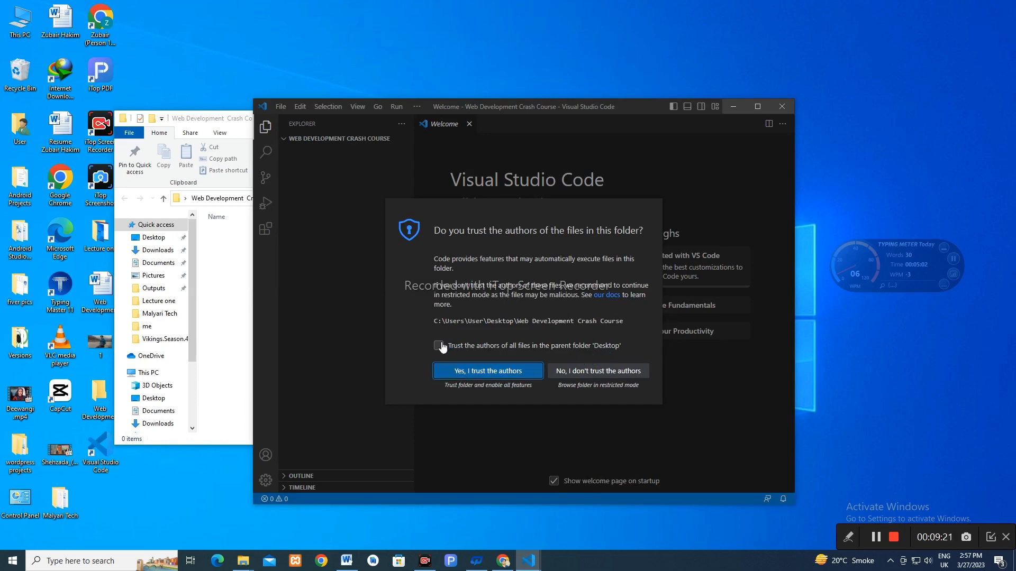
# Trust the authors of the opened folder and its parent Desktop folder, maximize the editor, and keep the folder expanded in the Explorer.
pyautogui.click(443, 346)
pyautogui.click(464, 374)
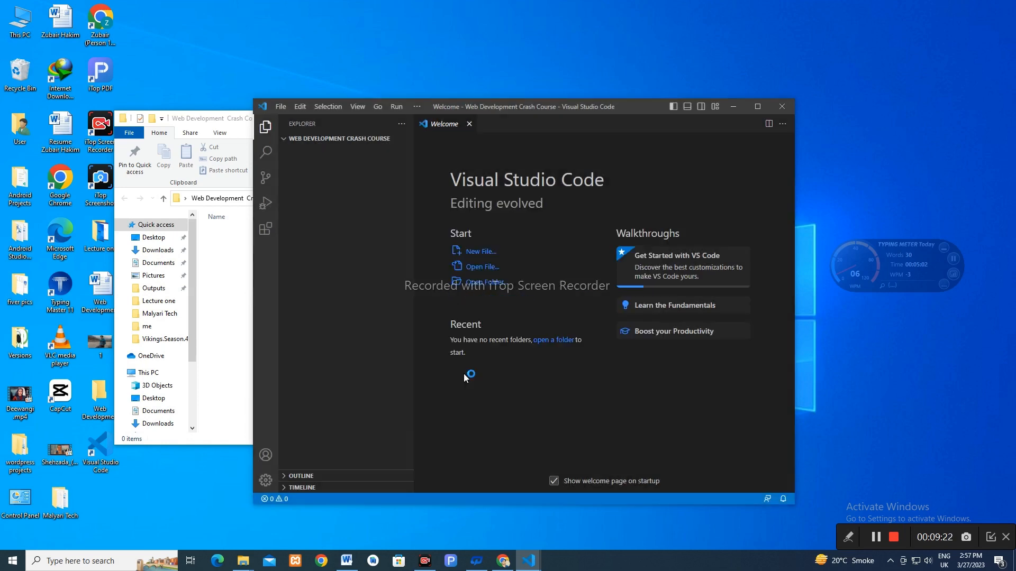
pyautogui.click(755, 105)
pyautogui.click(92, 42)
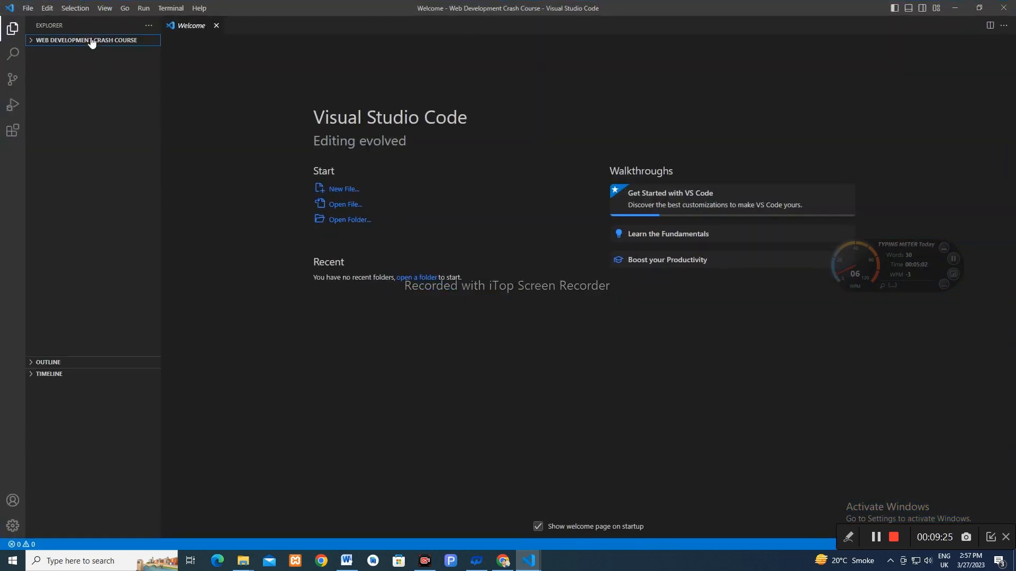
pyautogui.click(90, 42)
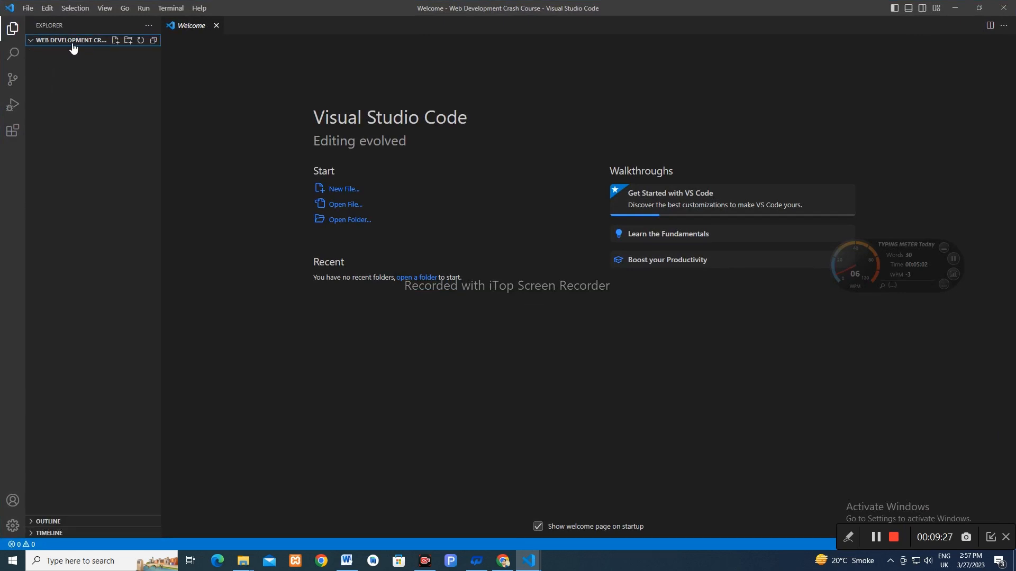
# Create a new file named index.html in the Web Development Crash Course folder.
pyautogui.click(116, 41)
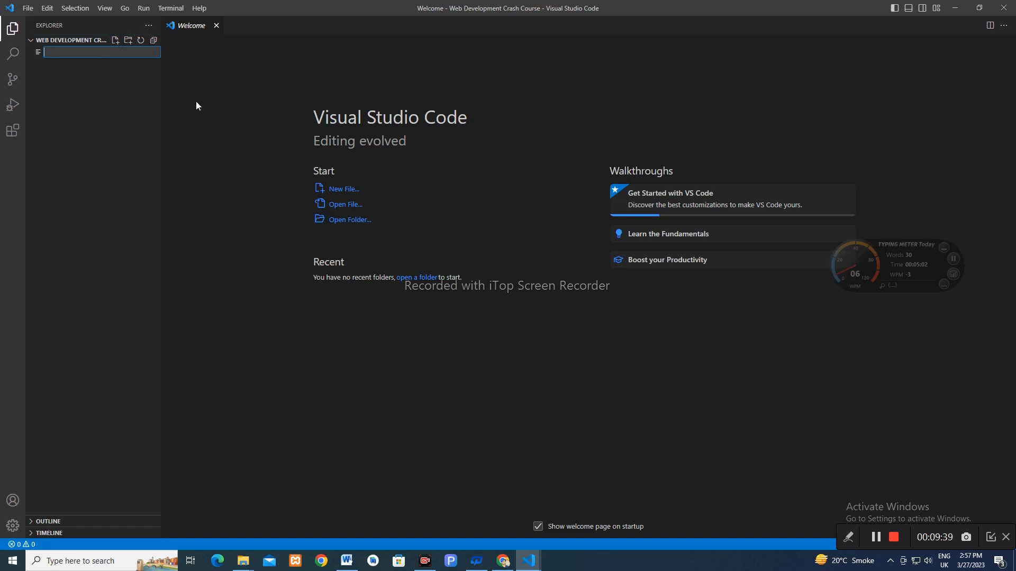
pyautogui.write('inde')
pyautogui.press('BackSpace')
pyautogui.press('BackSpace')
pyautogui.press('BackSpace')
pyautogui.press('BackSpace')
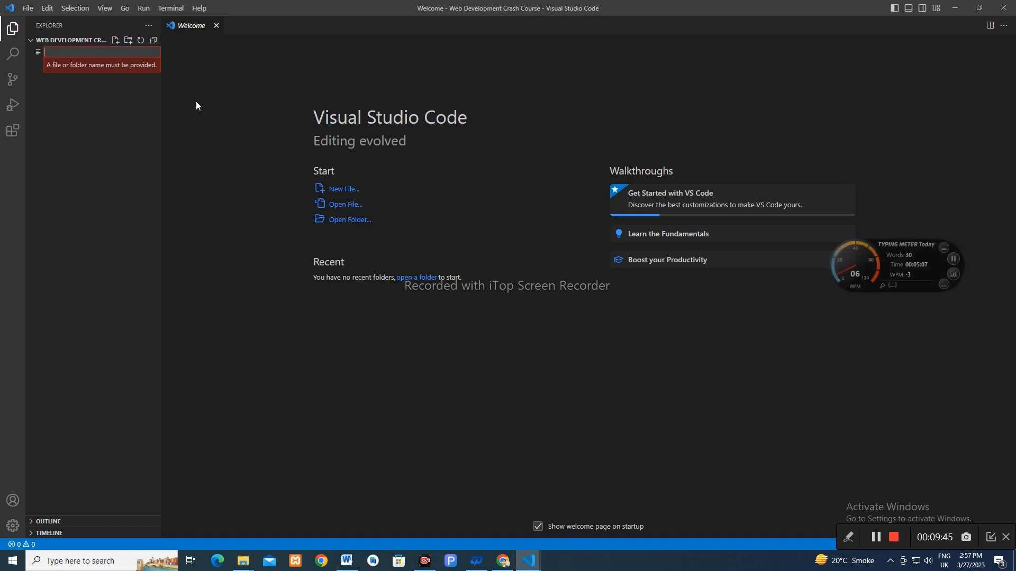
pyautogui.write('index')
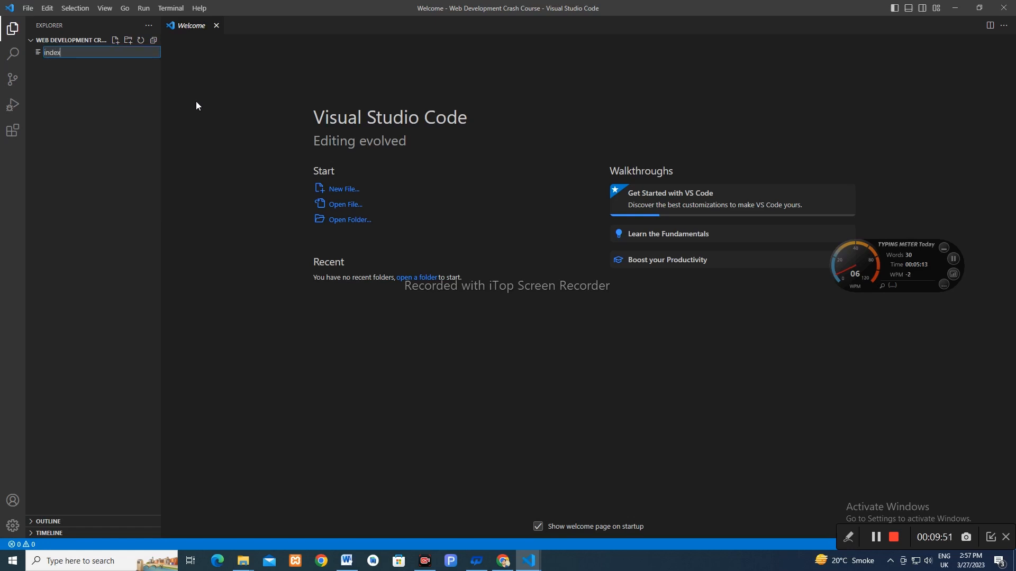
pyautogui.write('.')
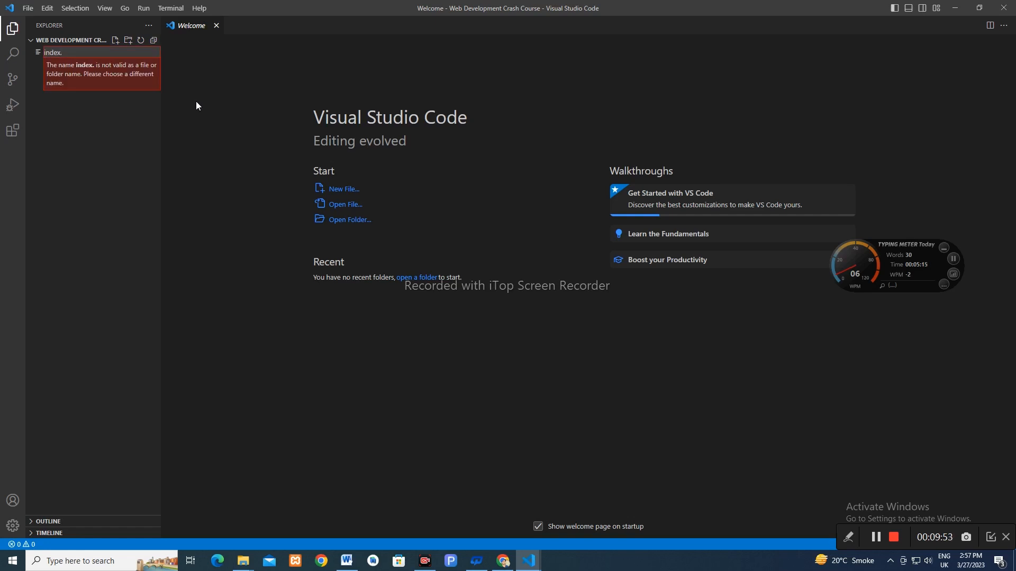
pyautogui.write('html')
pyautogui.press('Return')
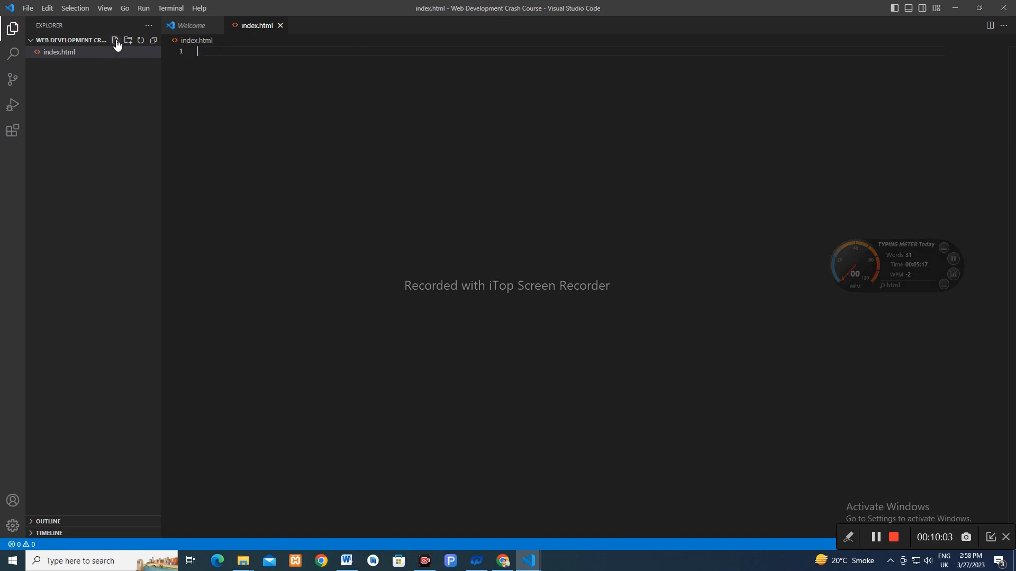
# Add a new file named index.css to the course folder.
pyautogui.click(116, 41)
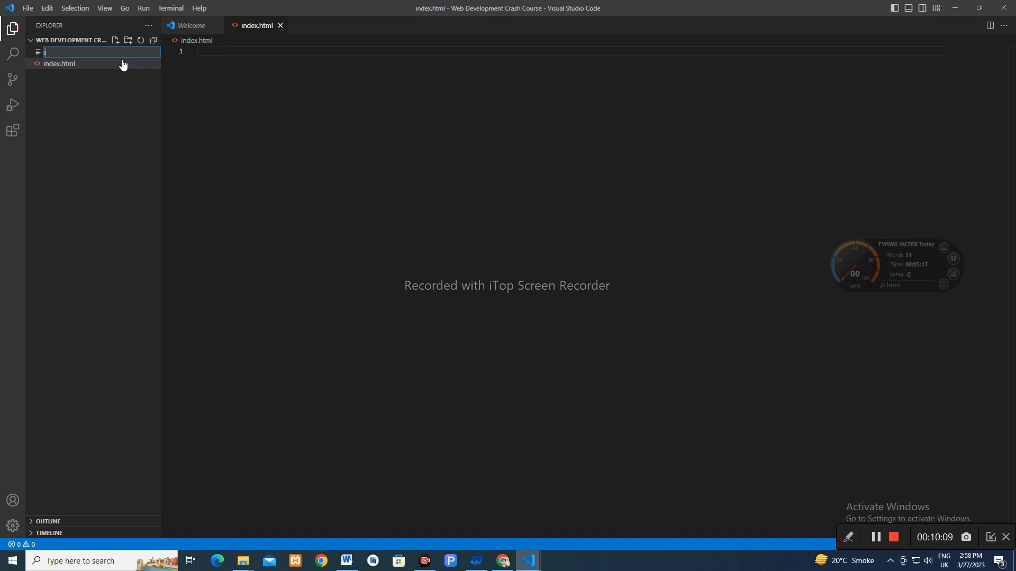
pyautogui.write('index.')
pyautogui.write('css')
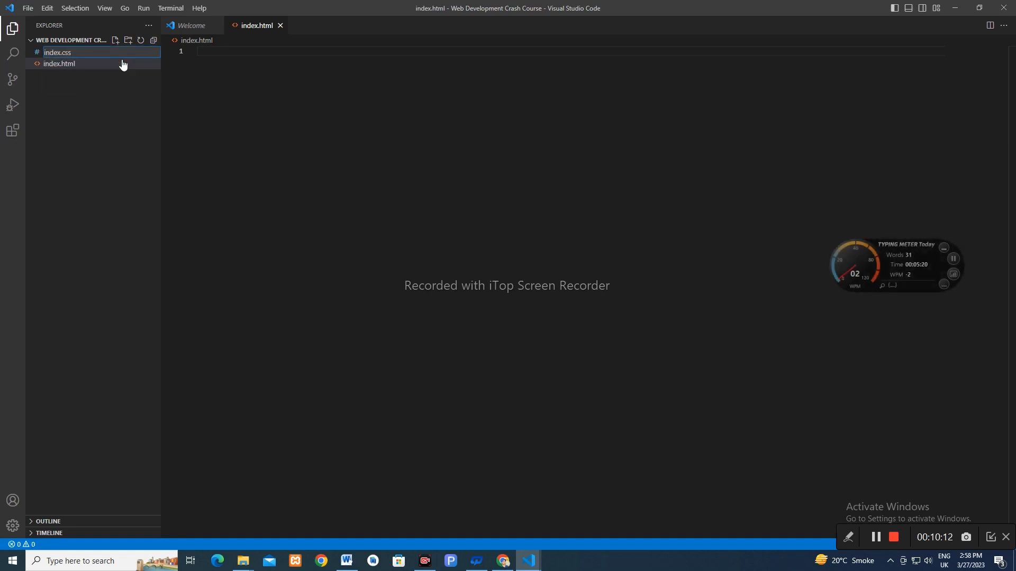
pyautogui.press('Return')
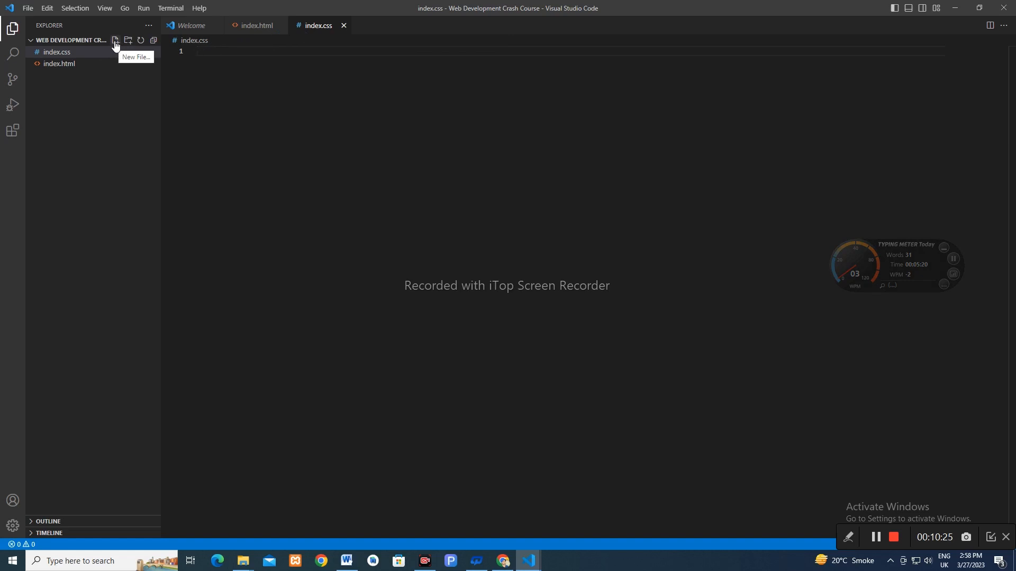
# Add a new file named index.js to the course folder.
pyautogui.click(115, 46)
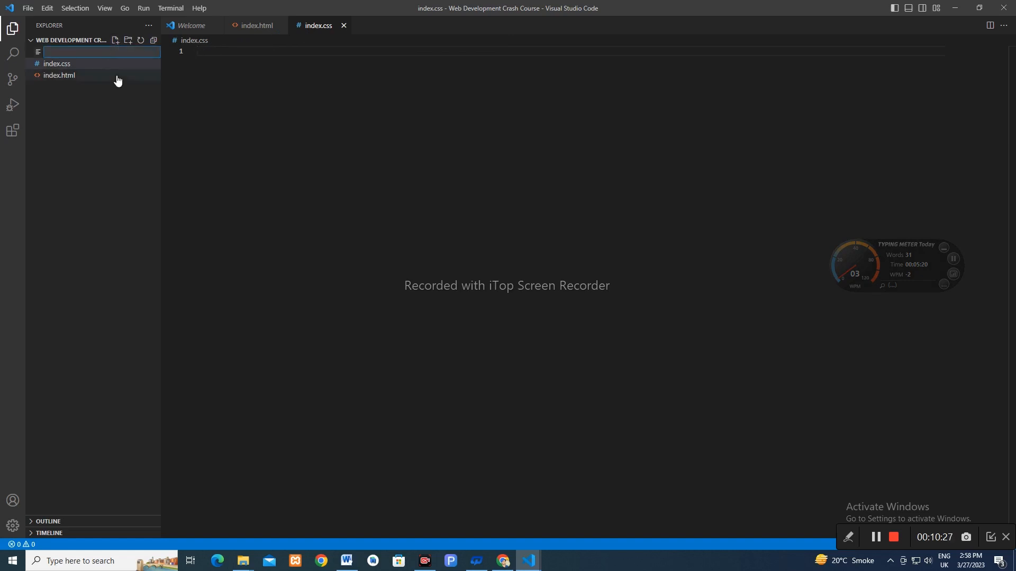
pyautogui.write('index.js')
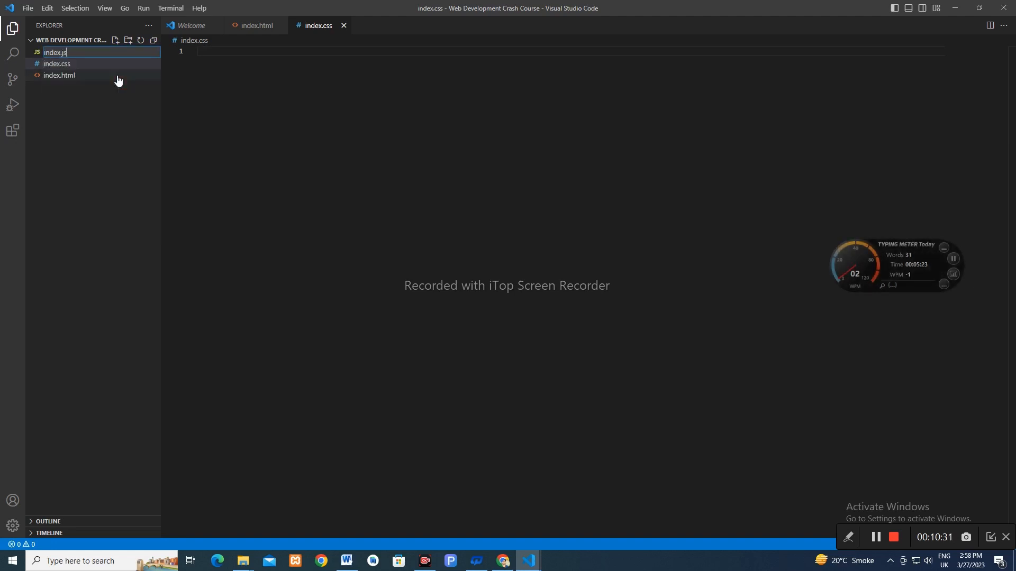
pyautogui.press('Return')
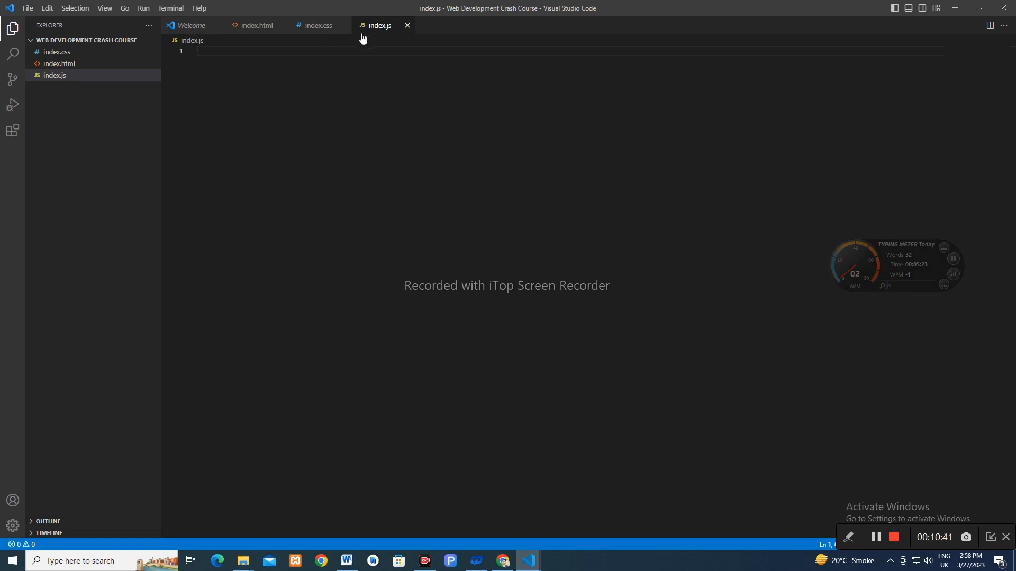
# Open index.html for editing and enter the abbreviation html on its first line.
pyautogui.click(89, 55)
pyautogui.click(80, 78)
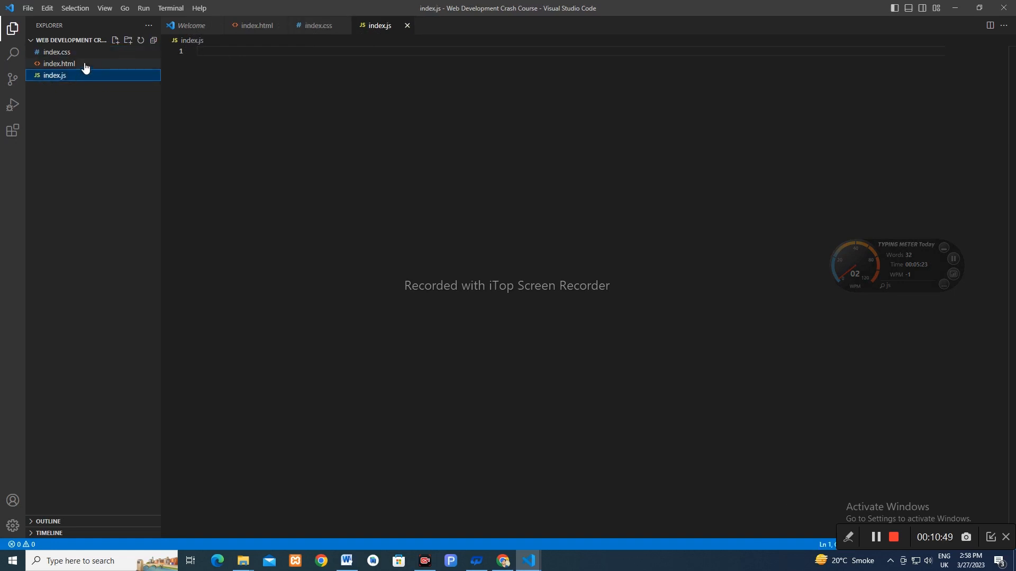
pyautogui.click(84, 64)
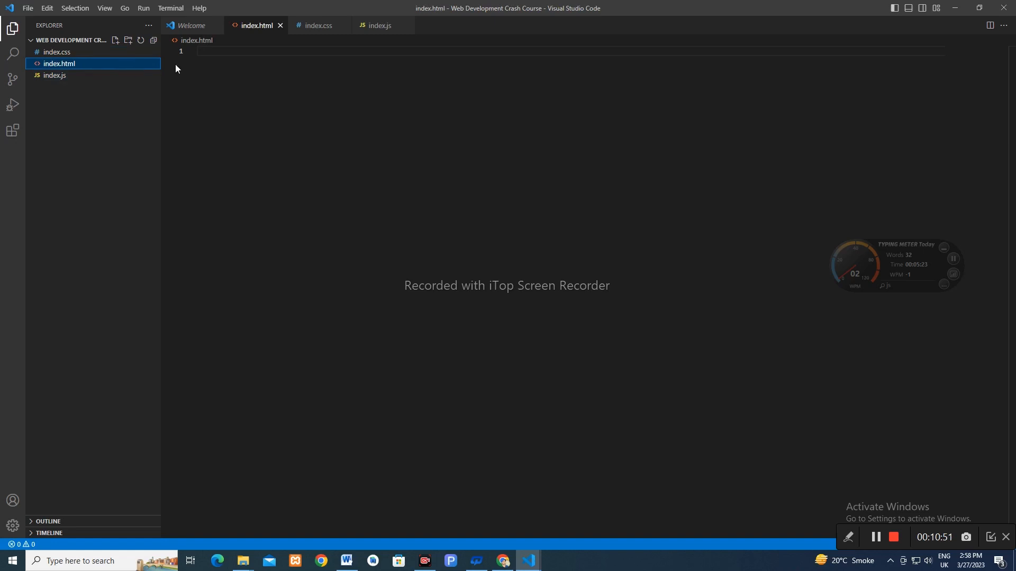
pyautogui.click(212, 52)
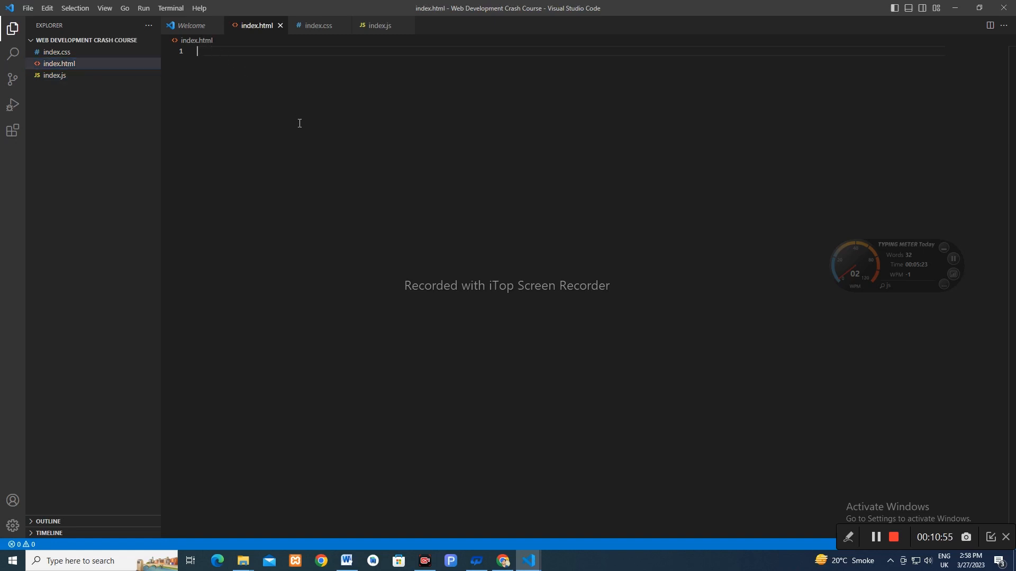
pyautogui.write('html')
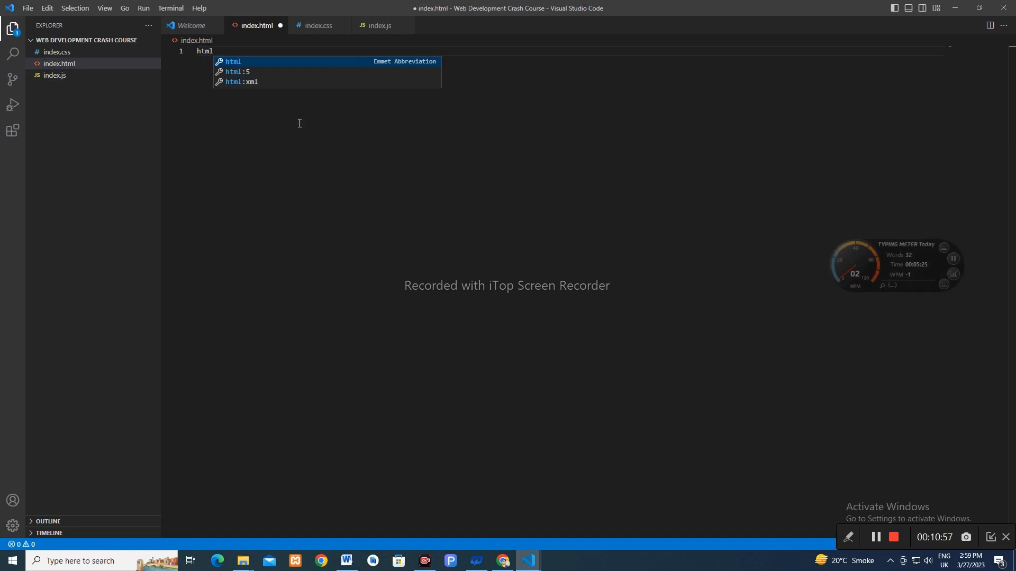
# Switch to Notepad and write an <html> tag with its closing </html> tag on the following line.
pyautogui.click(80, 561)
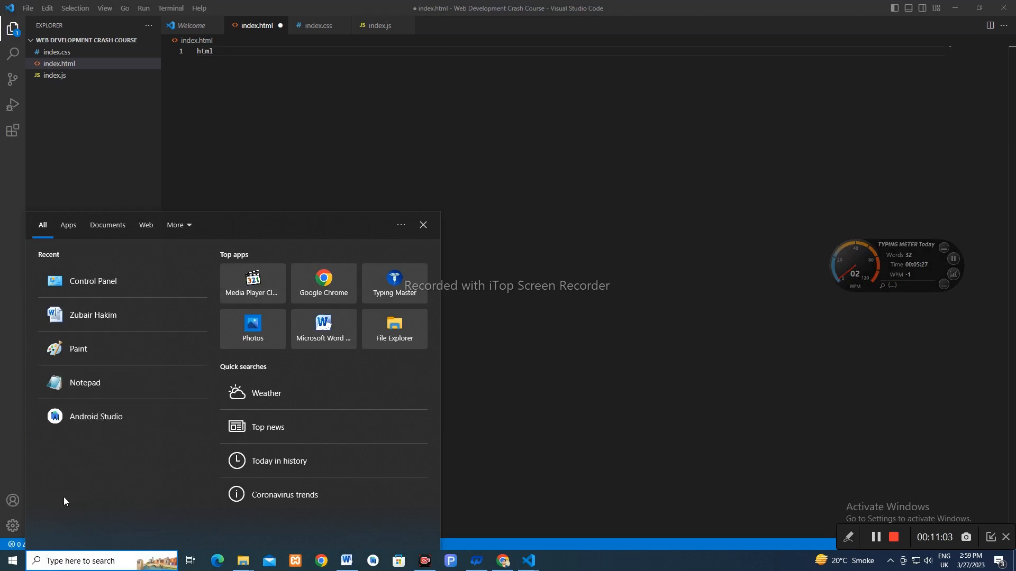
pyautogui.write('not')
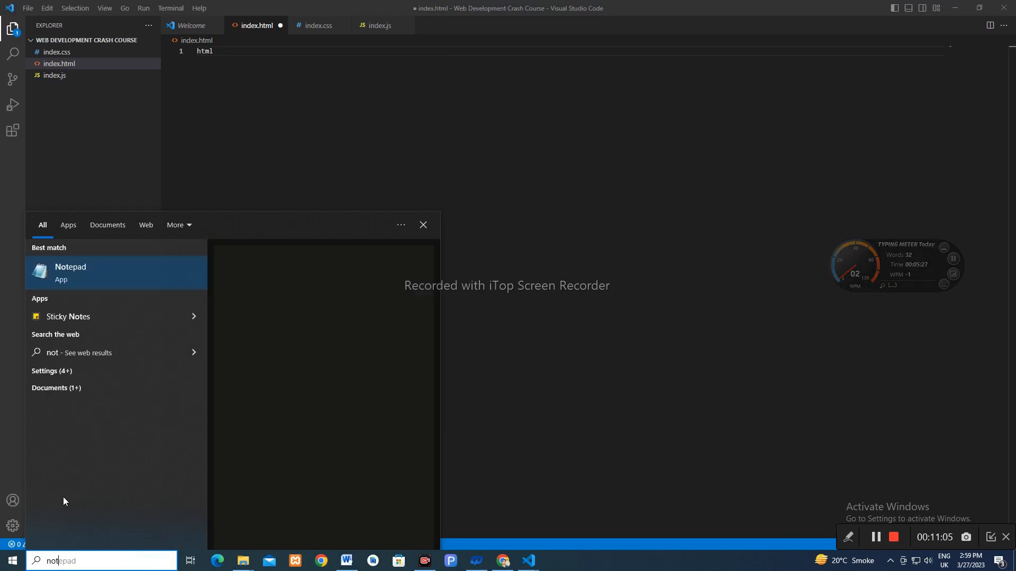
pyautogui.click(63, 273)
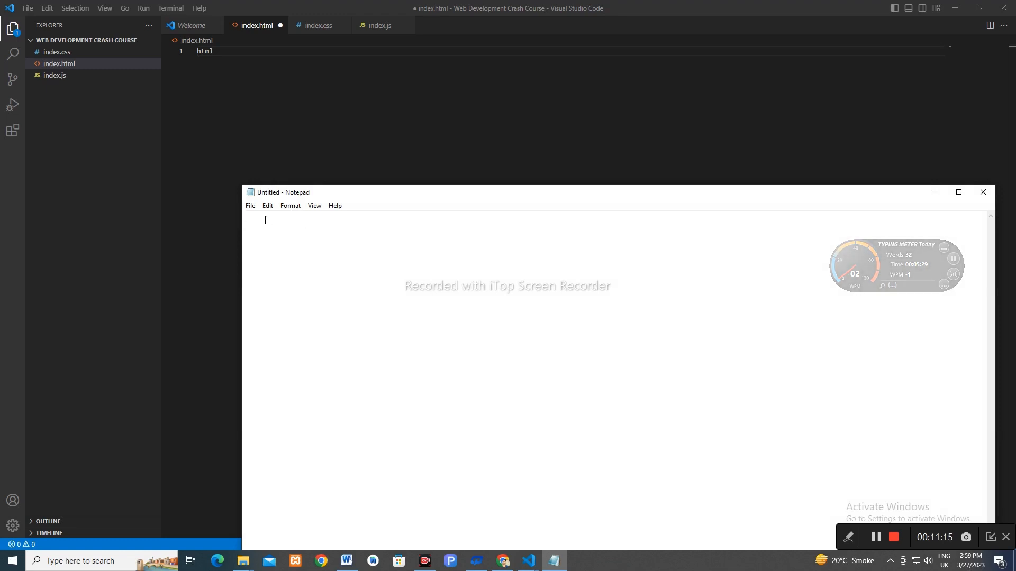
pyautogui.write('<html')
pyautogui.hotkey('alt', 'shift')
pyautogui.write('> ')
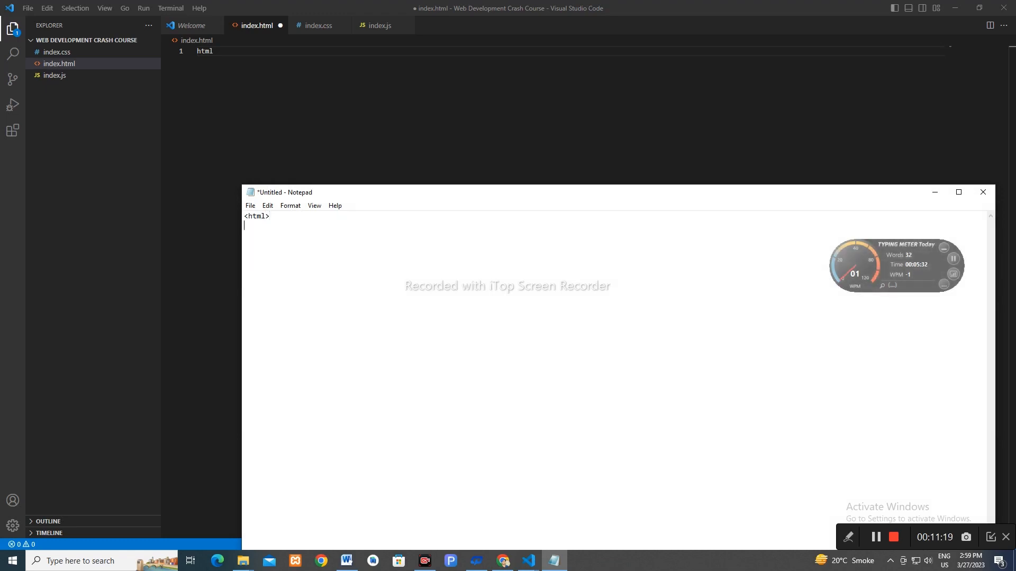
pyautogui.write('</html>')
# Insert <head> and </head> tags on separate lines between the html tags in the Notepad document.
pyautogui.press('Up')
pyautogui.press('Return')
pyautogui.write('<head')
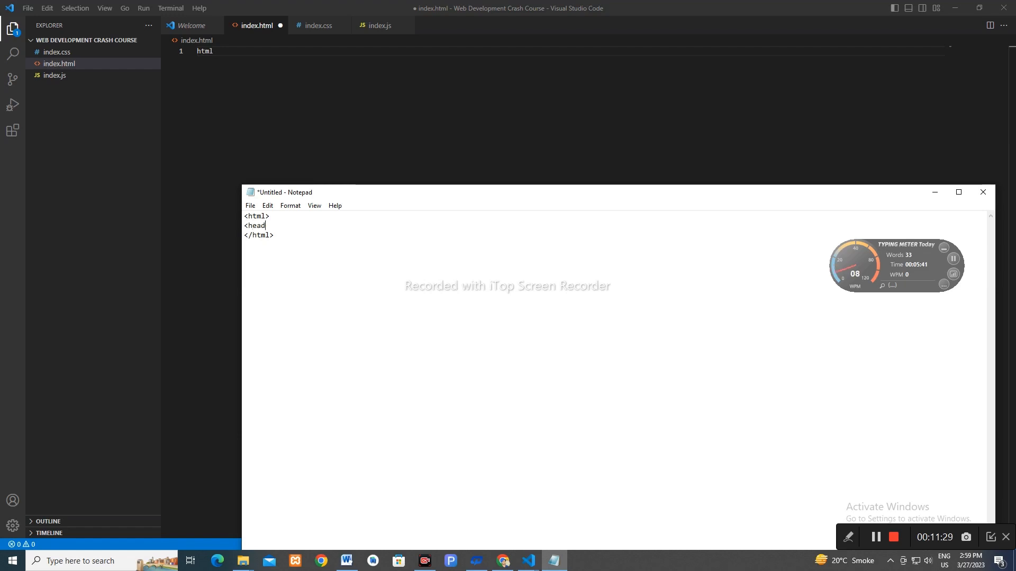
pyautogui.write('>')
pyautogui.press('Return')
pyautogui.write('</head>')
pyautogui.press('Up')
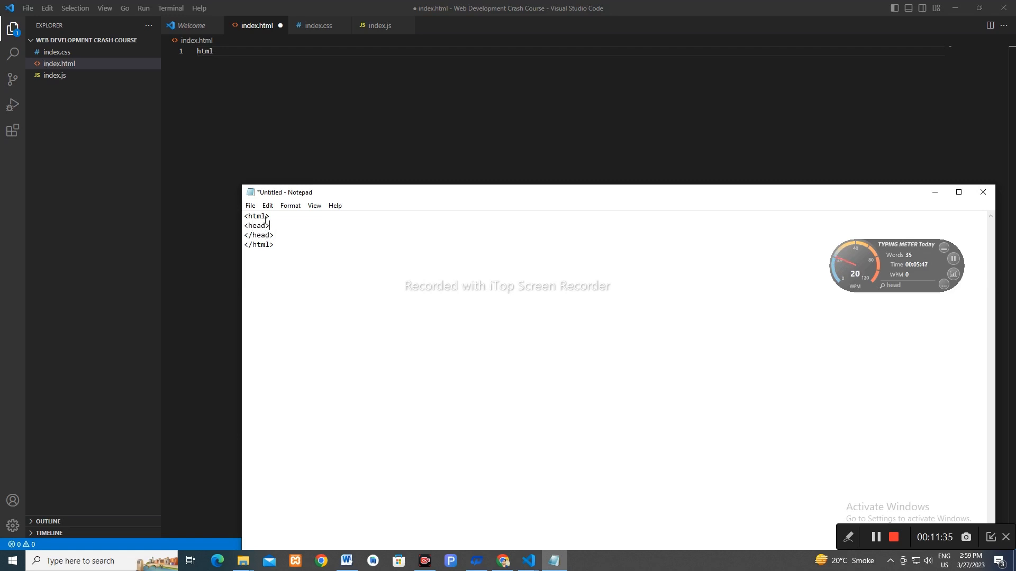
# Write <title> and </title> tags inside the head section, and close Notepad without saving the document.
pyautogui.press('Return')
pyautogui.write('<title>')
pyautogui.press('Return')
pyautogui.write('<')
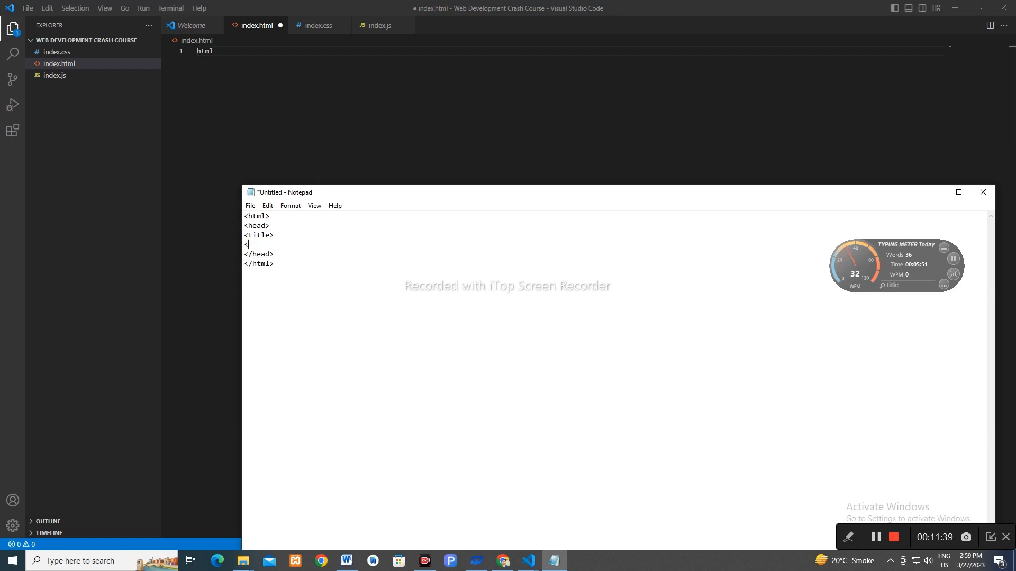
pyautogui.write('/title>')
pyautogui.click(983, 192)
pyautogui.click(524, 281)
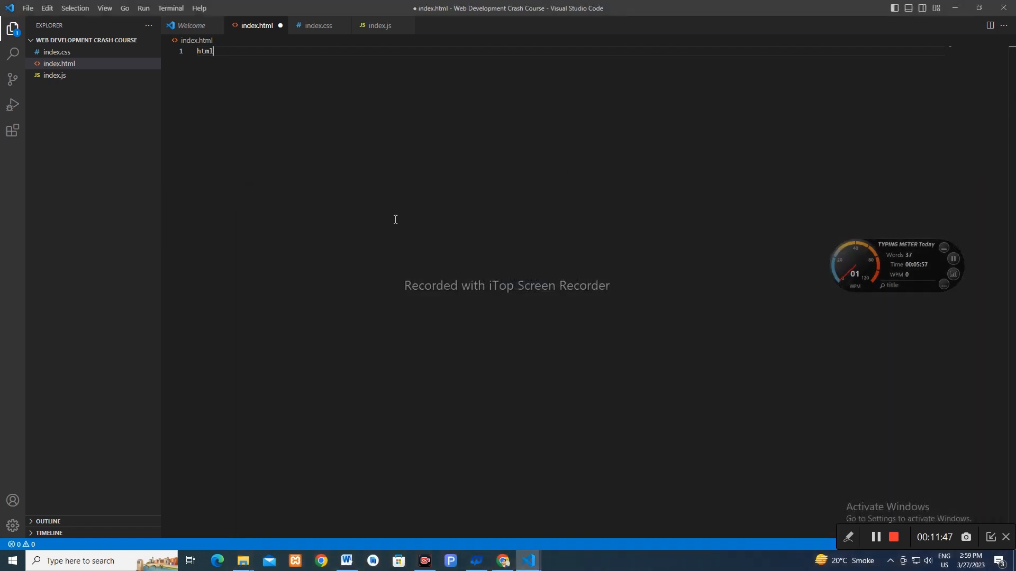
# Expand the html abbreviation in index.html into opening and closing tags with an empty line between them.
pyautogui.press('BackSpace')
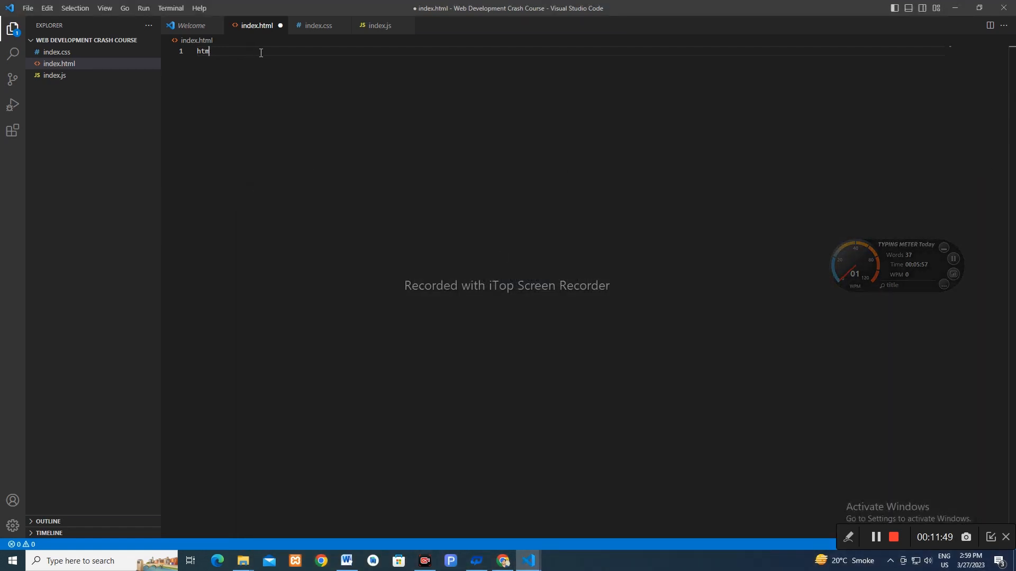
pyautogui.write('l')
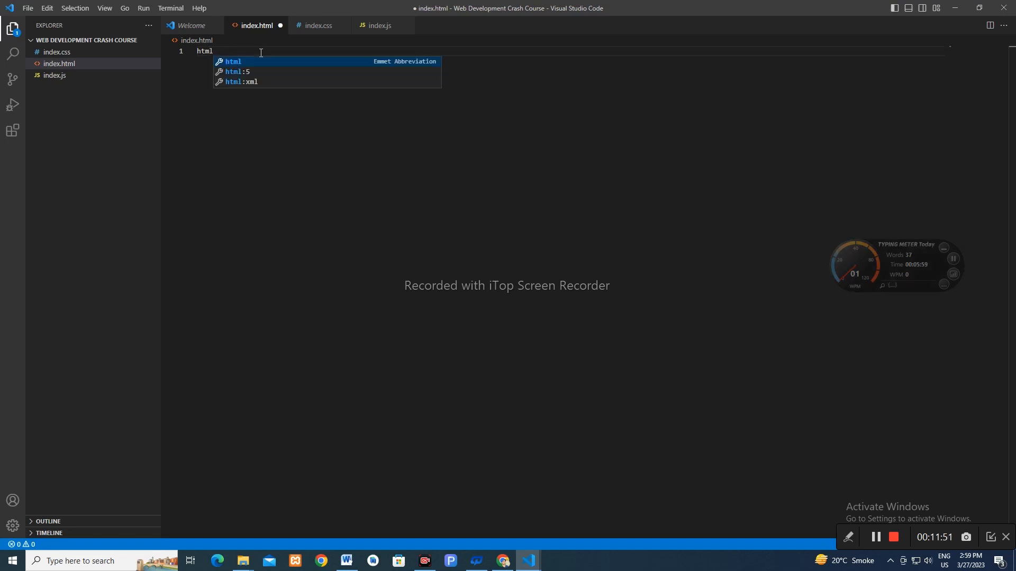
pyautogui.press('Tab')
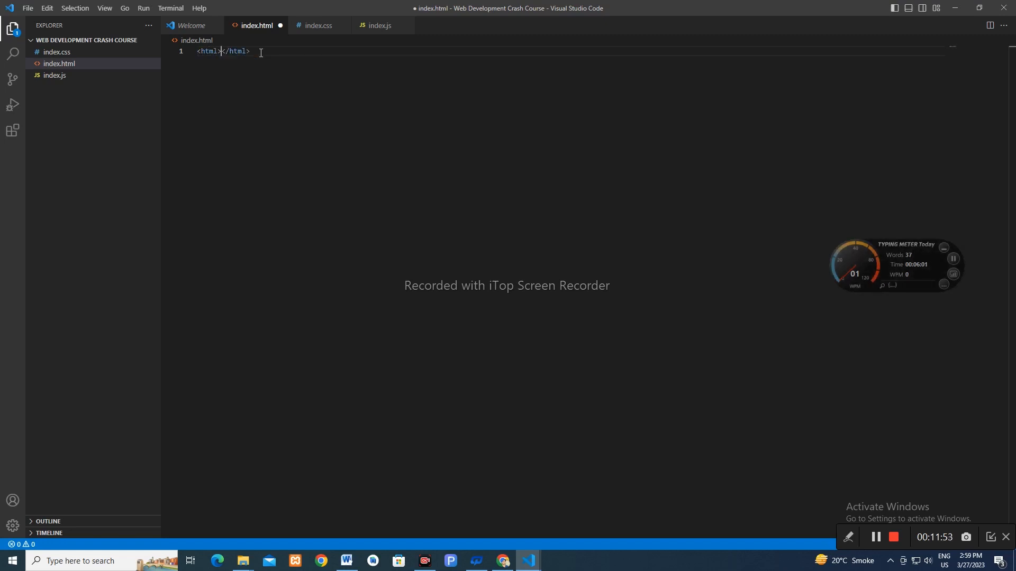
pyautogui.press('Return')
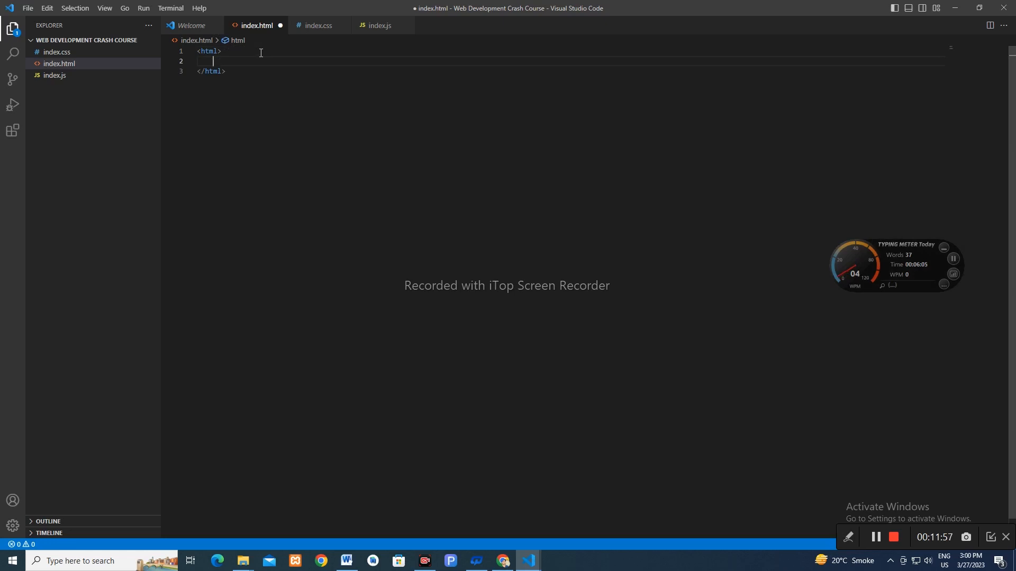
# Nest a head element inside the html tags and an empty title element within it, using Emmet abbreviations.
pyautogui.write('head')
pyautogui.press('Tab')
pyautogui.press('Return')
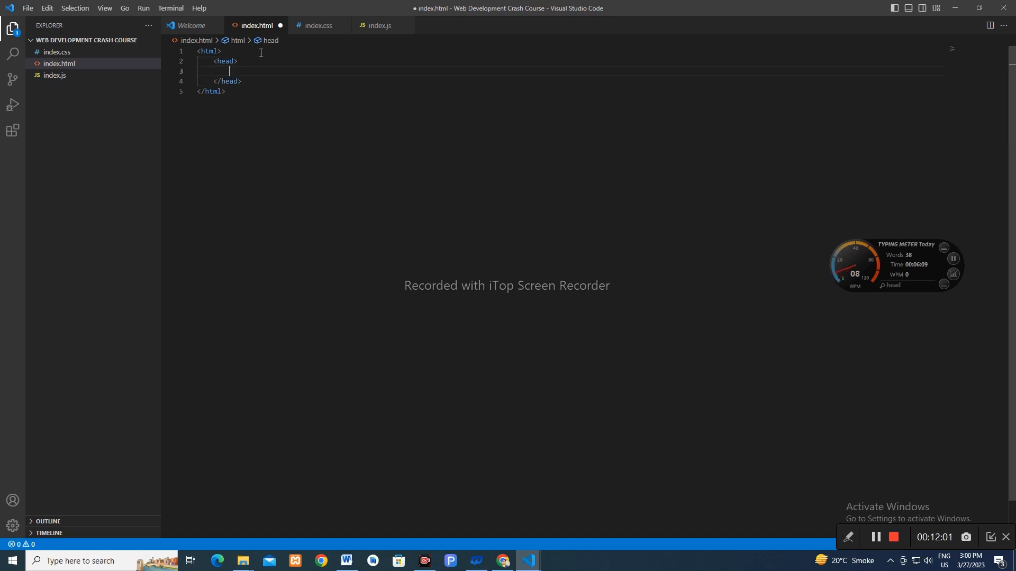
pyautogui.write('title')
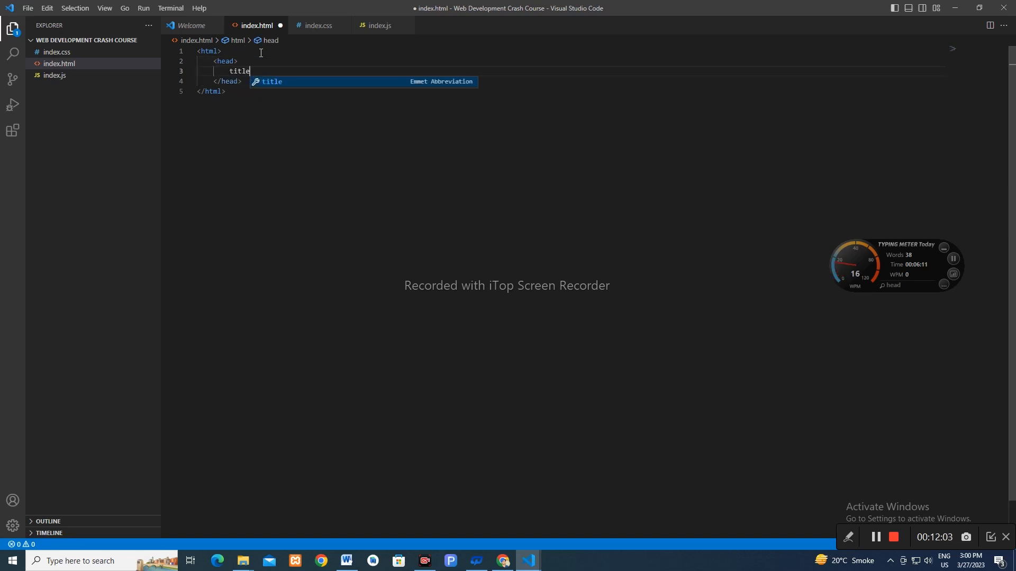
pyautogui.press('Tab')
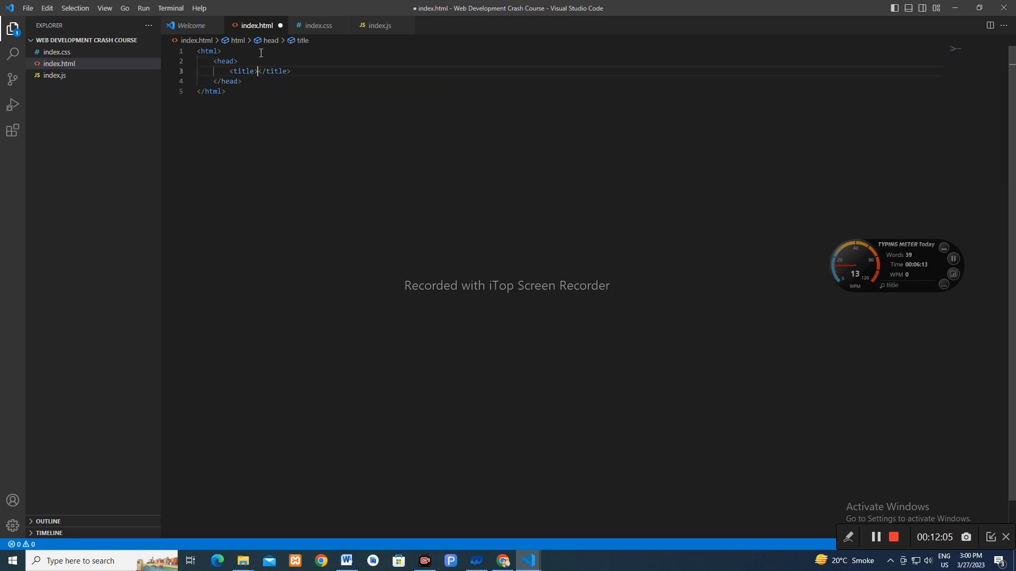
# Add a body element with an empty inner line below the closing head tag, using its Emmet abbreviation.
pyautogui.press('Down')
pyautogui.press('Down')
pyautogui.press('Up')
pyautogui.press('Return')
pyautogui.write('body')
pyautogui.press('Tab')
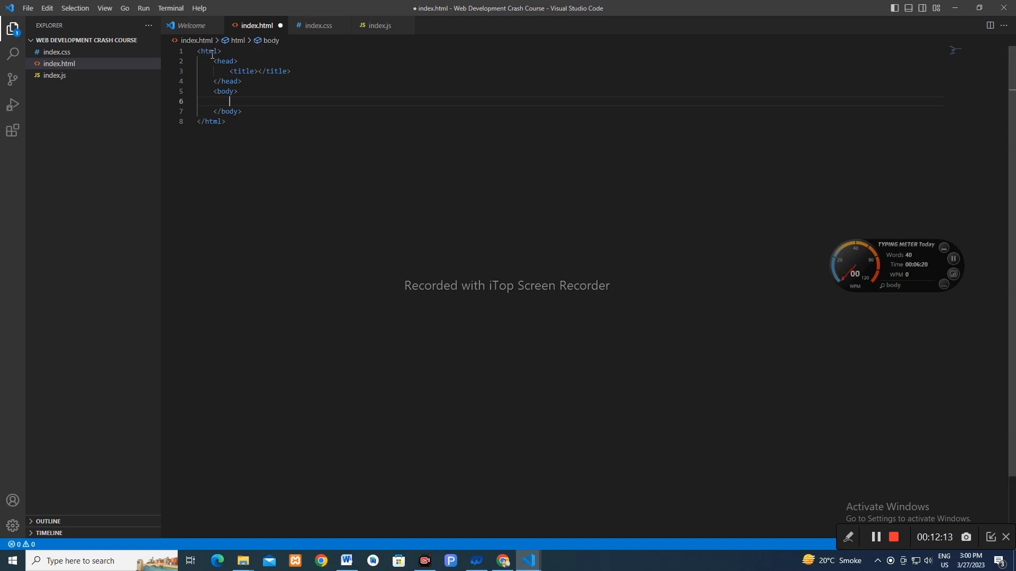
# Replace all the code in index.html with the HTML boilerplate generated by the ! Emmet abbreviation.
pyautogui.moveTo(242, 129); pyautogui.dragTo(196, 47)
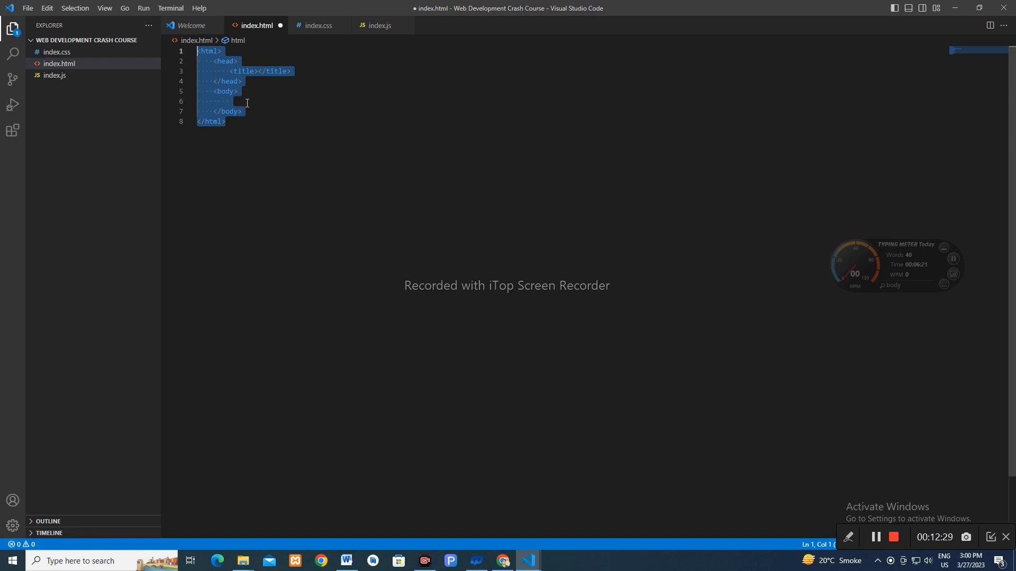
pyautogui.press('BackSpace')
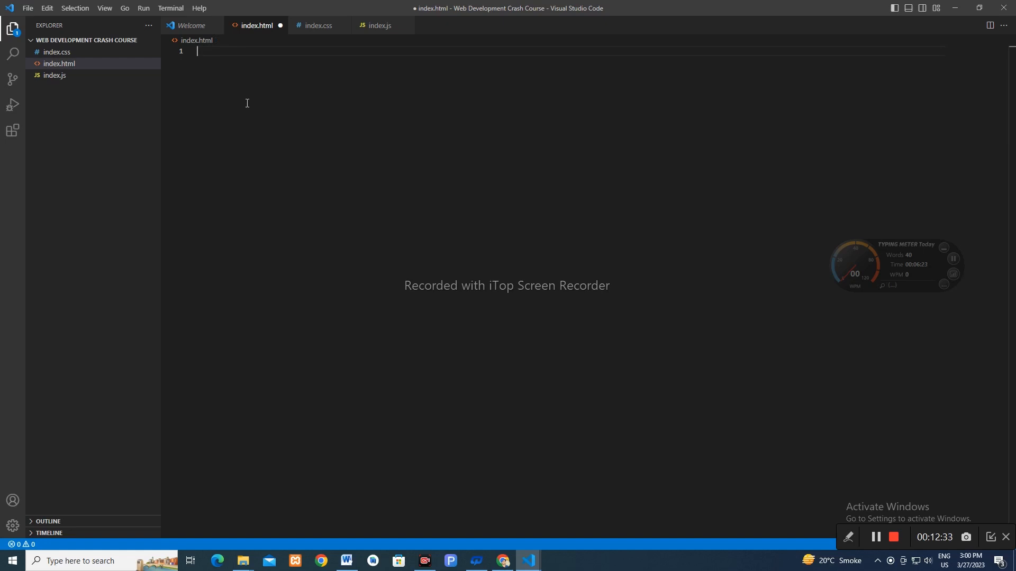
pyautogui.write('!')
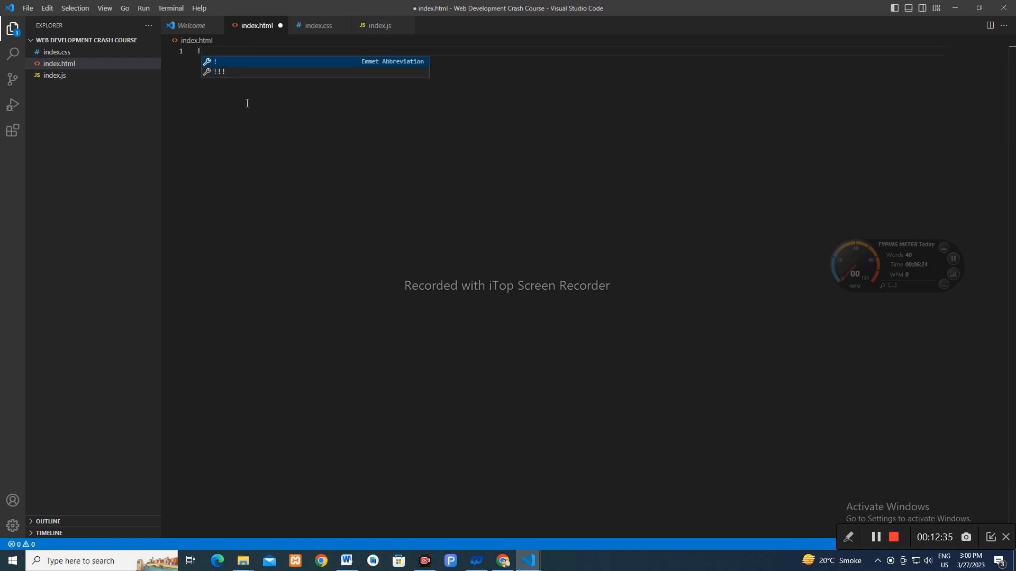
pyautogui.press('Return')
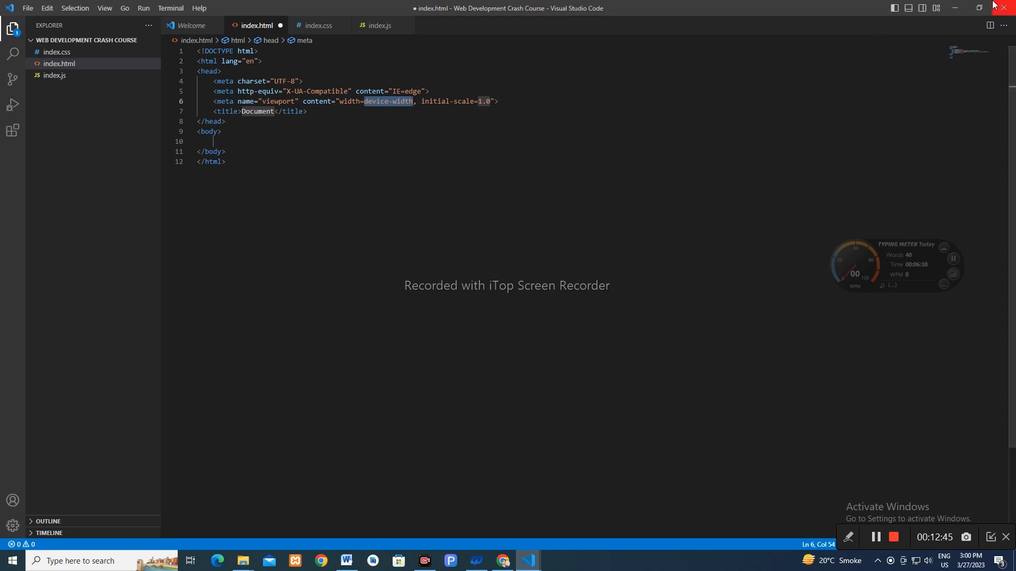
# Switch to the Web Development Notes document in Word and go back to the HTML topic list at its start.
pyautogui.click(955, 7)
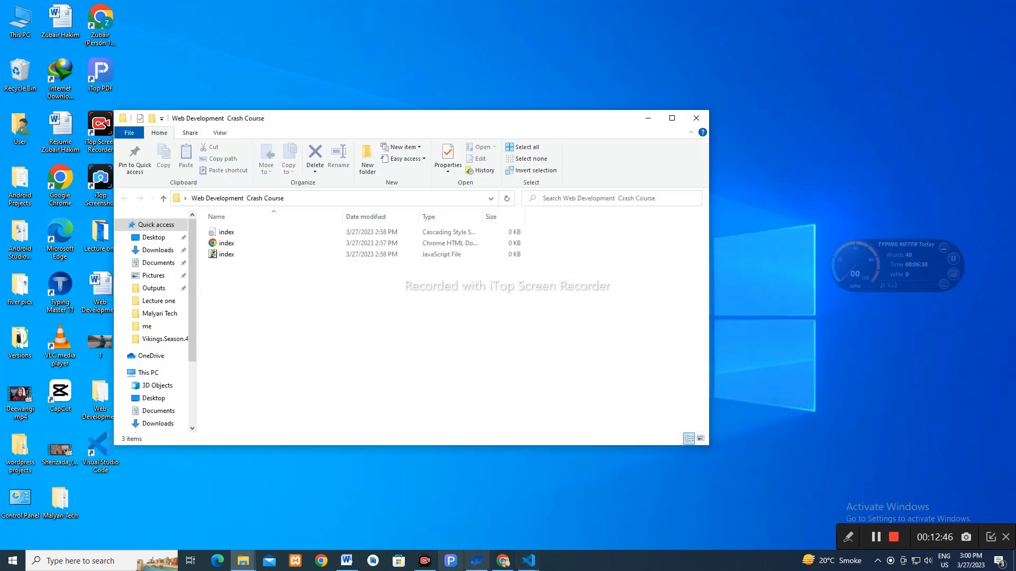
pyautogui.click(346, 561)
pyautogui.scroll(8, 390, 365)
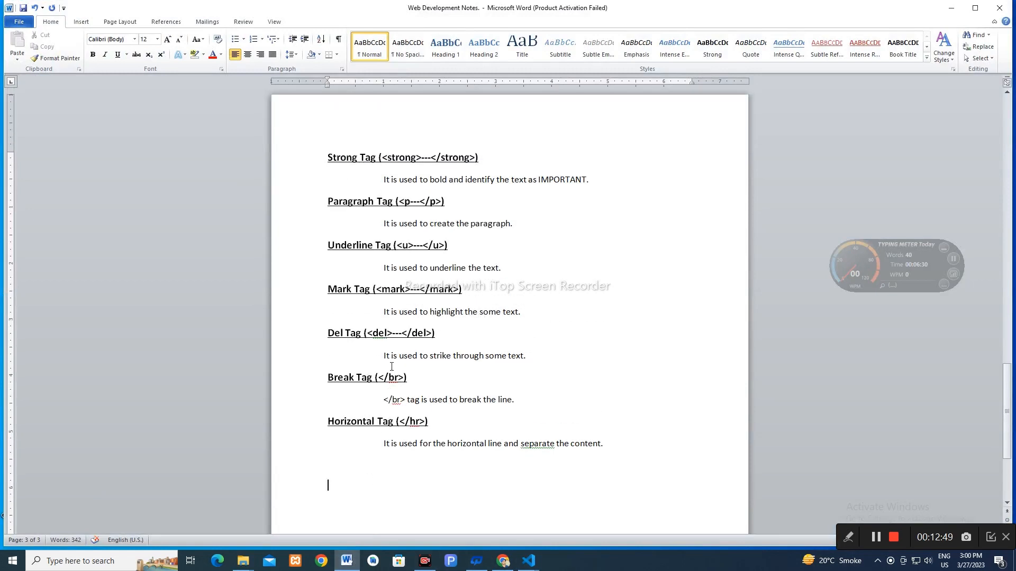
pyautogui.scroll(6, 413, 385)
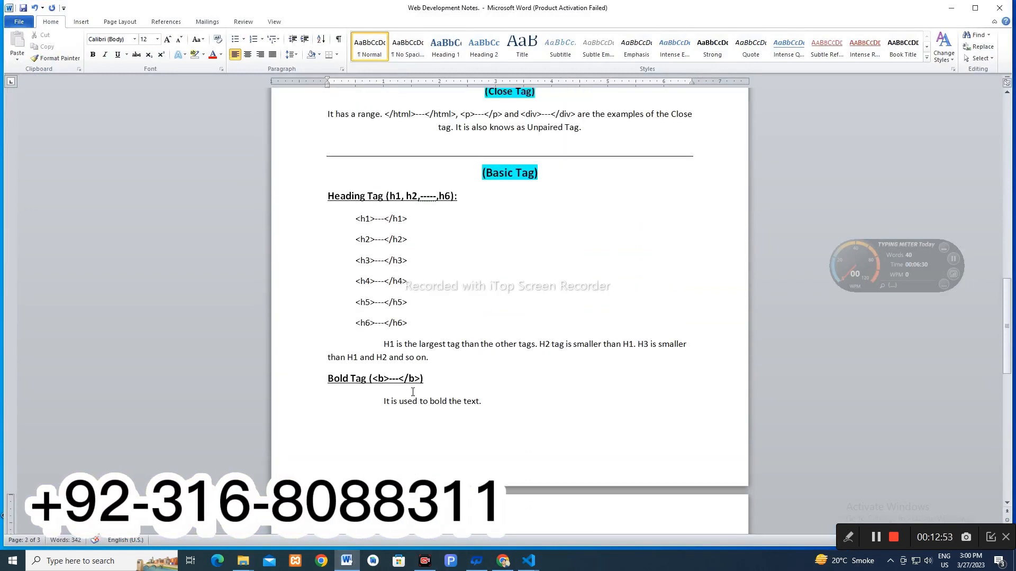
pyautogui.scroll(5, 413, 392)
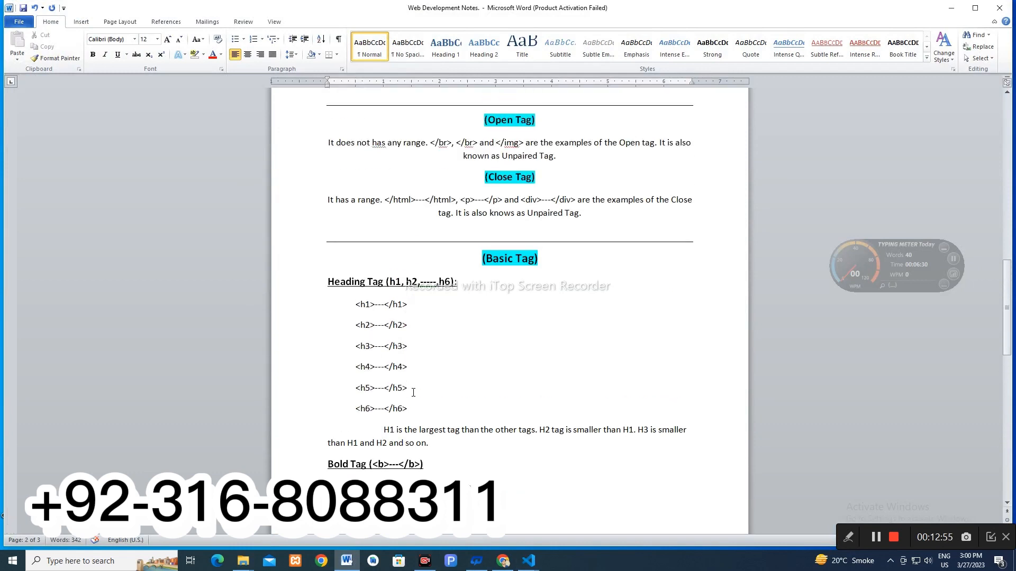
pyautogui.scroll(12, 413, 392)
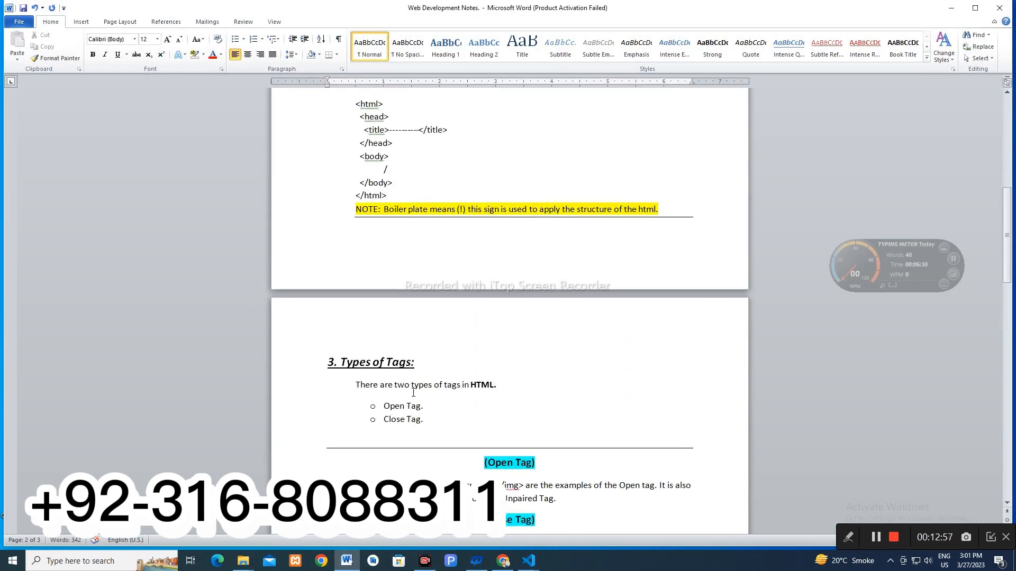
pyautogui.scroll(3, 413, 392)
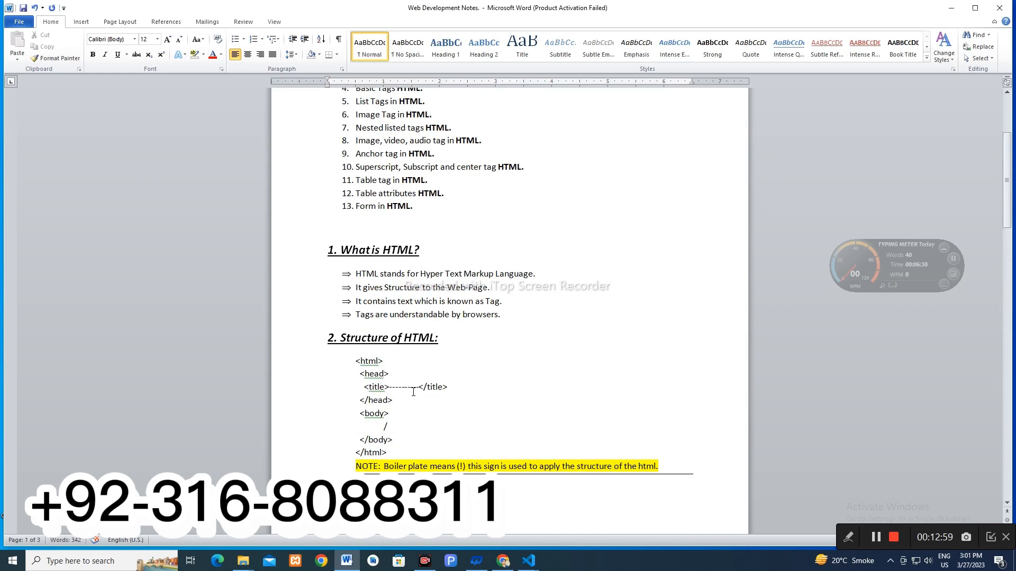
pyautogui.scroll(6, 413, 392)
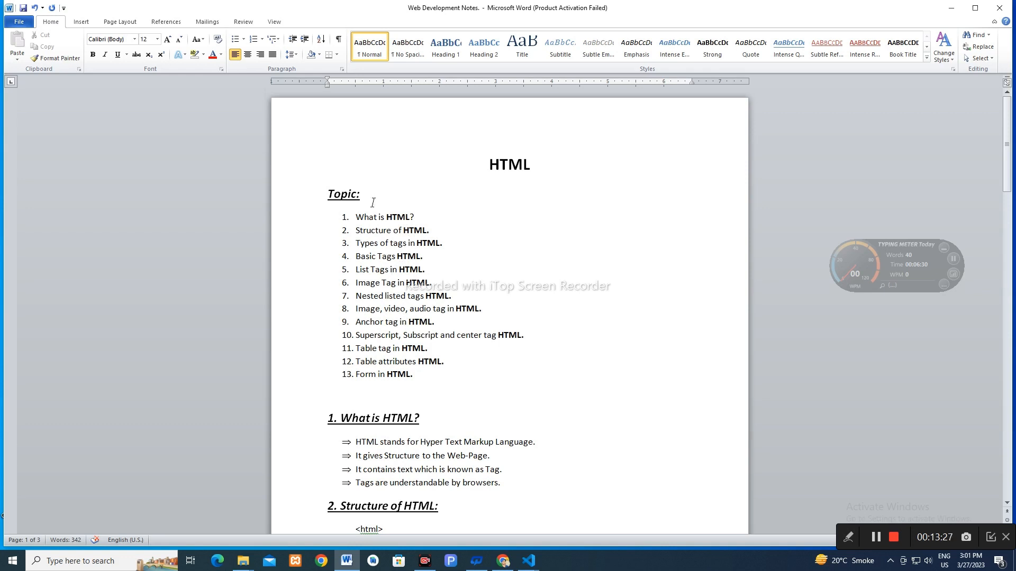
# Review the notes from What is HTML through the Horizontal Tag, and minimize Word and the project folder window to show the desktop.
pyautogui.scroll(-2, 415, 400)
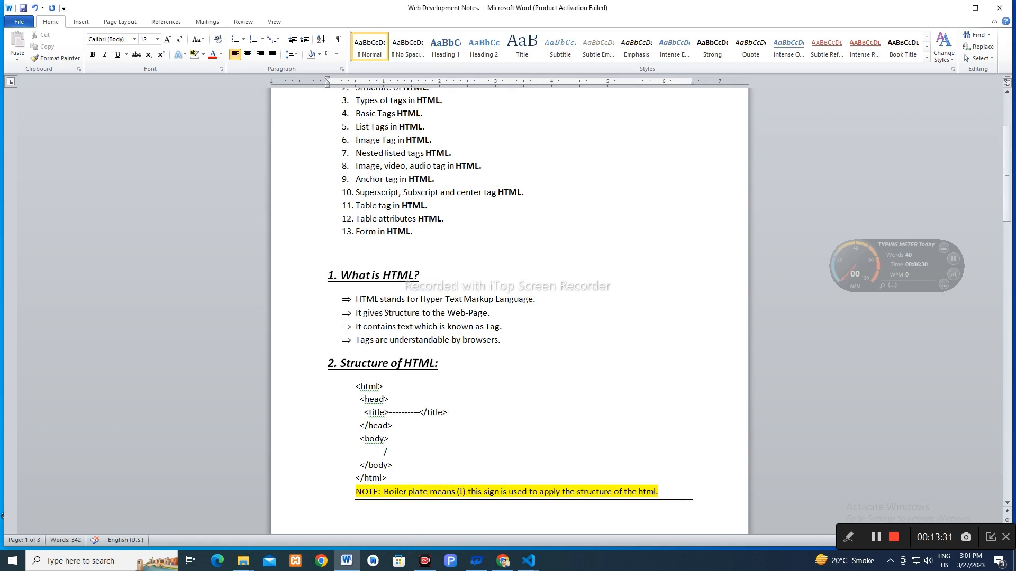
pyautogui.scroll(-5, 416, 411)
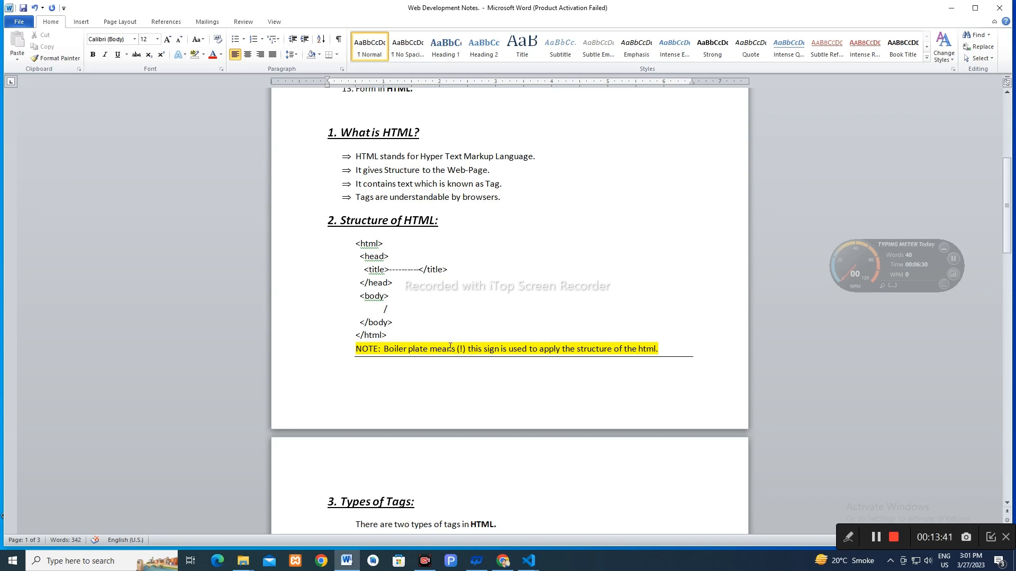
pyautogui.scroll(-4, 486, 399)
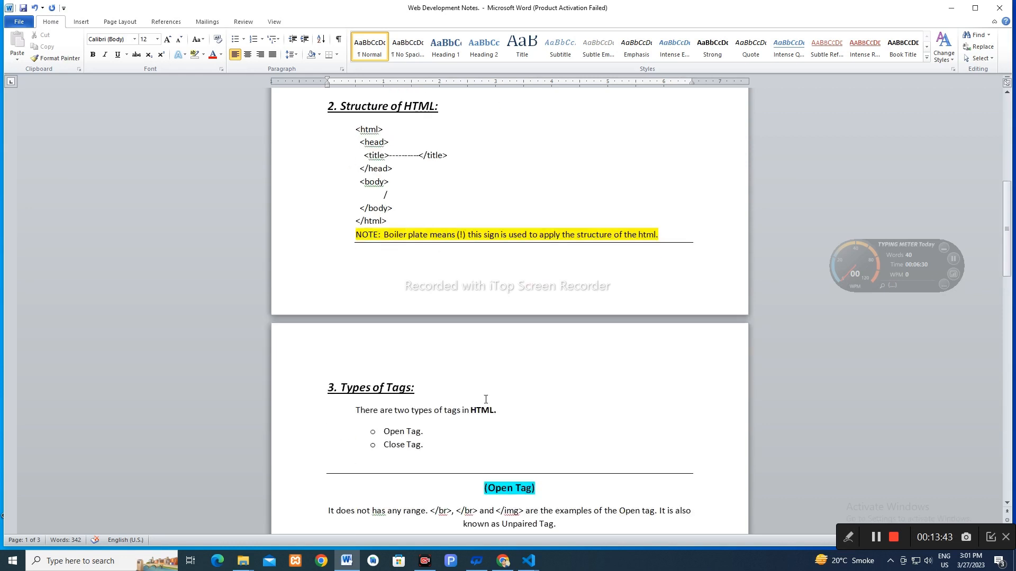
pyautogui.scroll(-1, 414, 360)
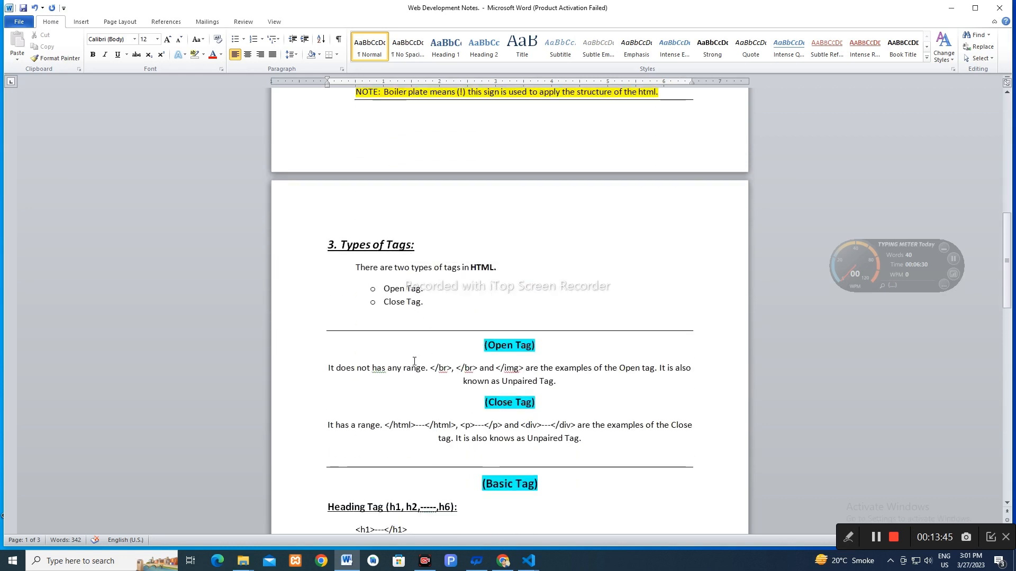
pyautogui.scroll(-2, 469, 399)
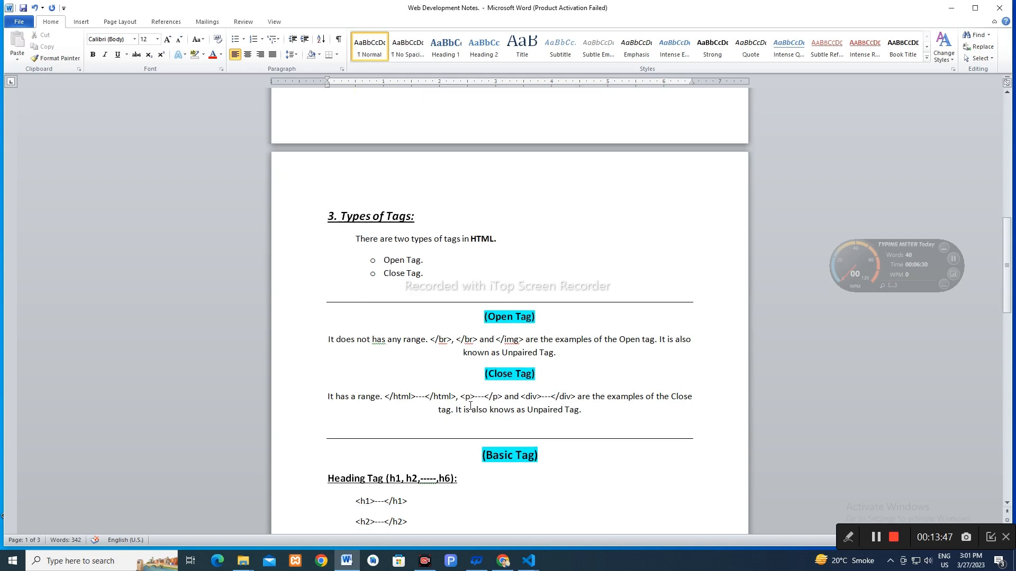
pyautogui.scroll(-8, 470, 406)
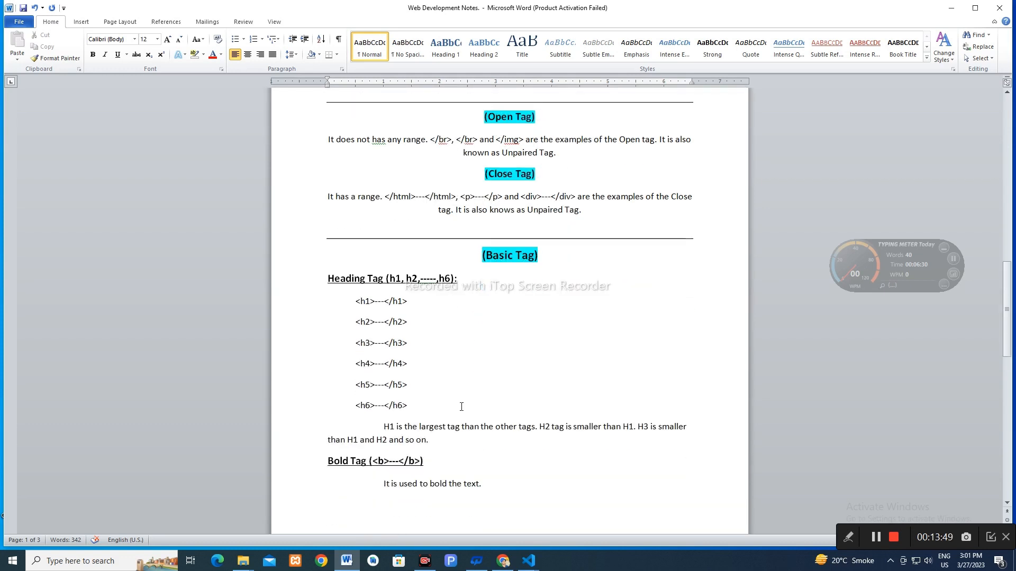
pyautogui.scroll(-4, 462, 434)
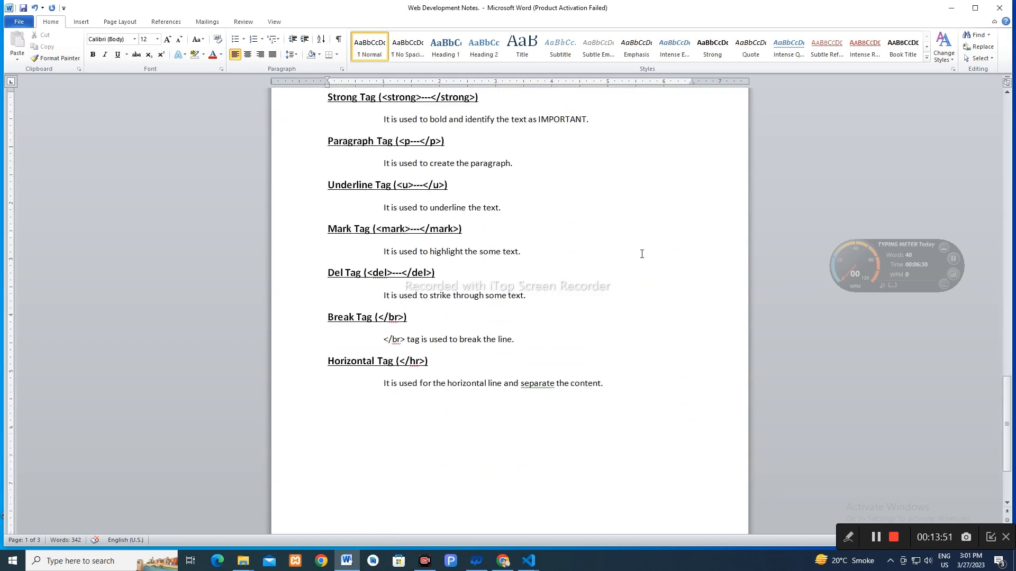
pyautogui.click(951, 8)
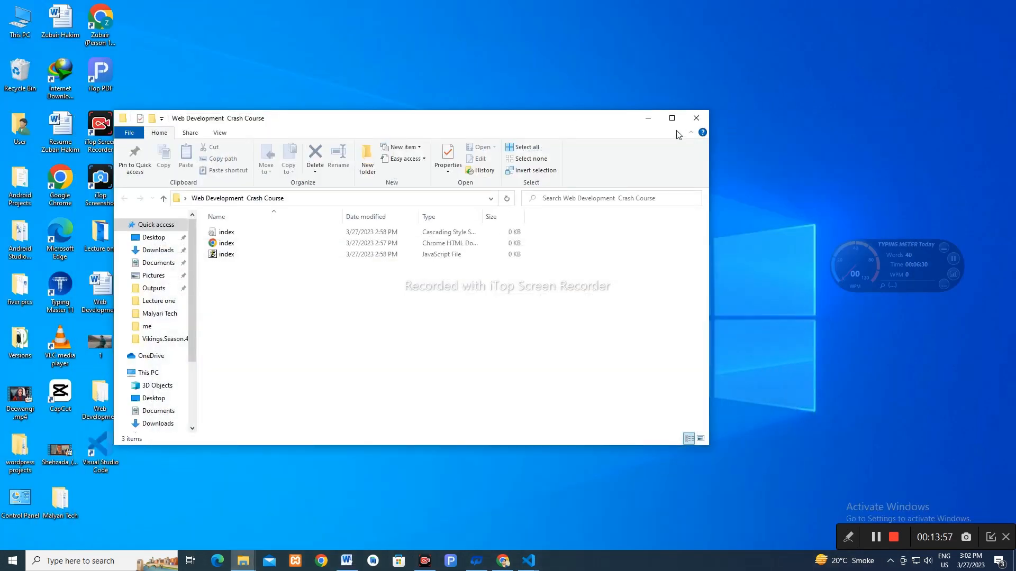
pyautogui.click(648, 118)
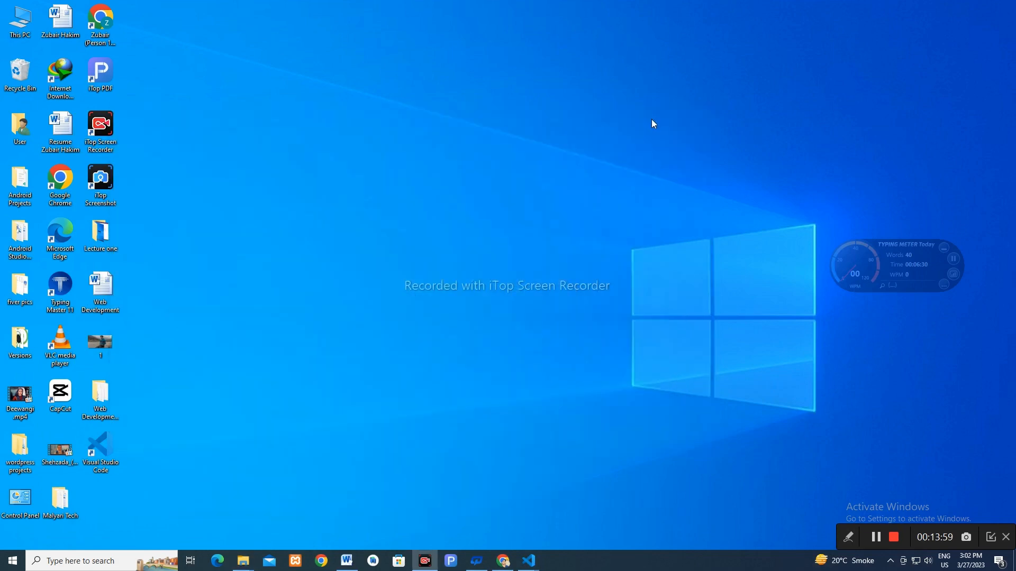